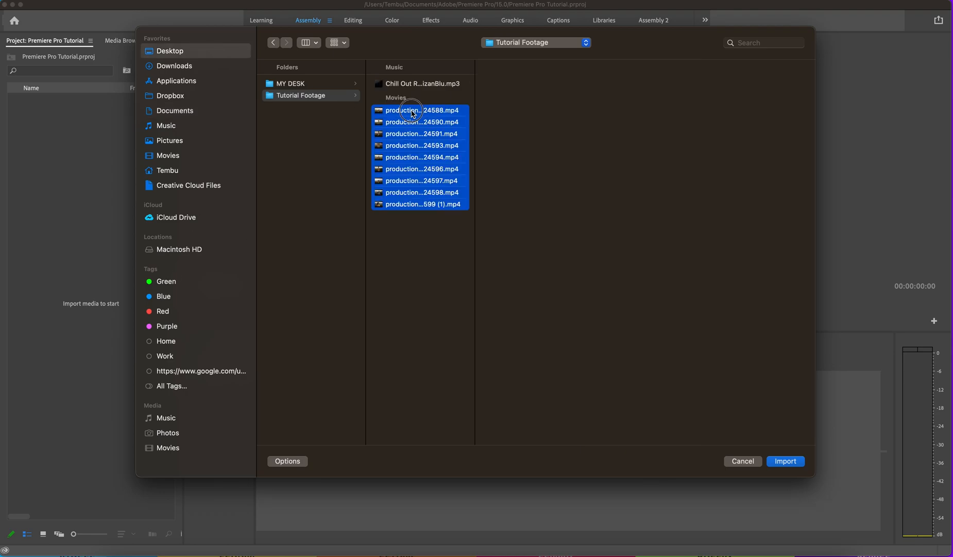
Import the nine production video clips together with the Chill Out music track from the Tutorial Footage folder into the project
{"action": "left_click", "coordinate": [417, 83], "text": "super"}
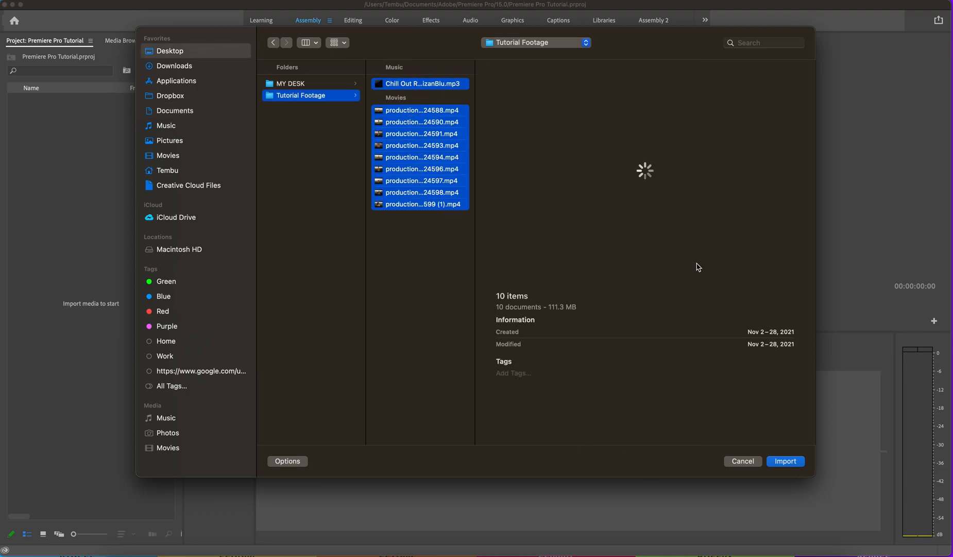
{"action": "left_click", "coordinate": [787, 461]}
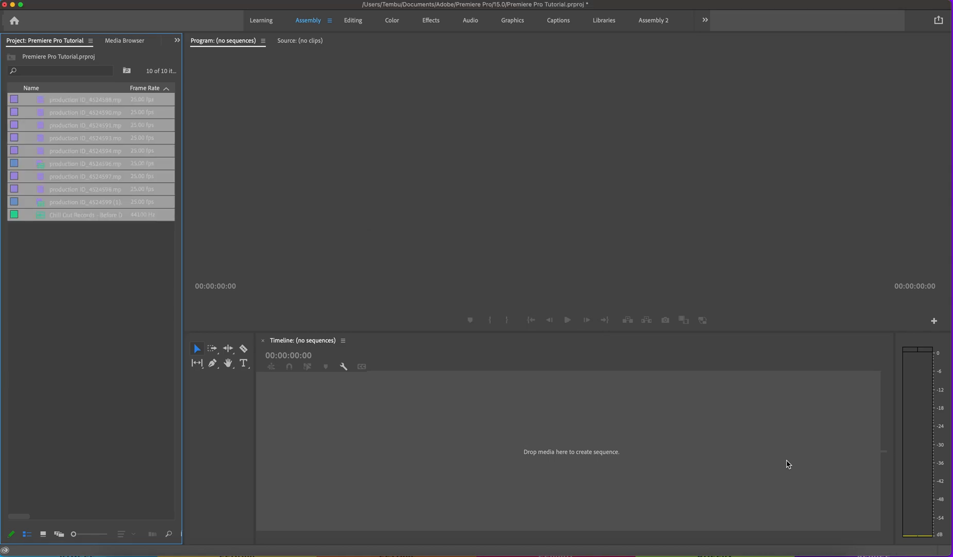
{"action": "left_click", "coordinate": [46, 276]}
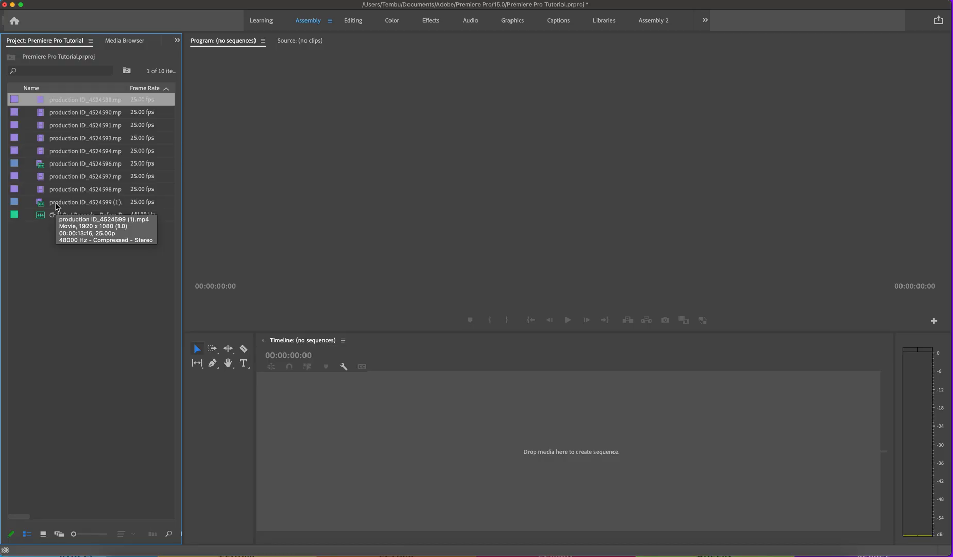
{"action": "left_click", "coordinate": [61, 242]}
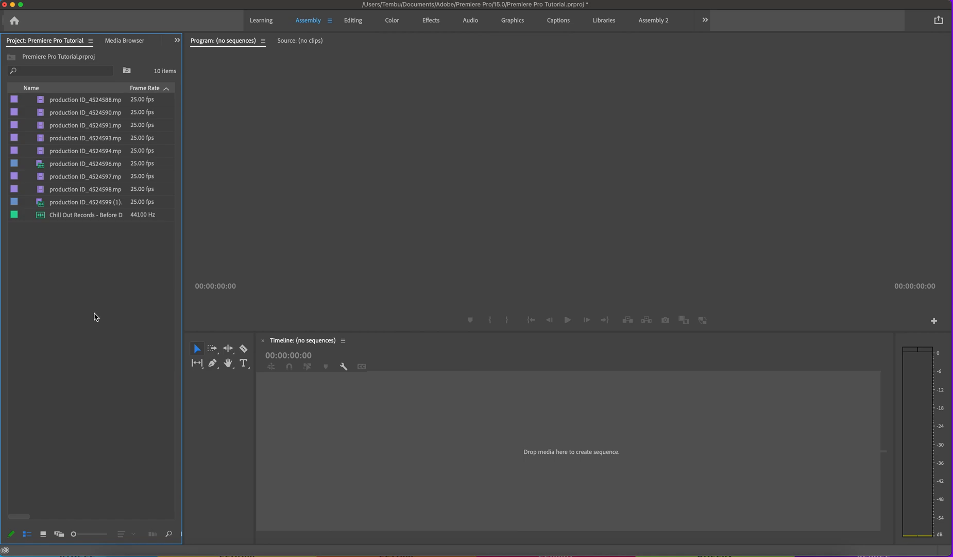
Create a bin named Audio in the project, move the Chill Out Records music track into it and collapse the bin
{"action": "left_click", "coordinate": [68, 215]}
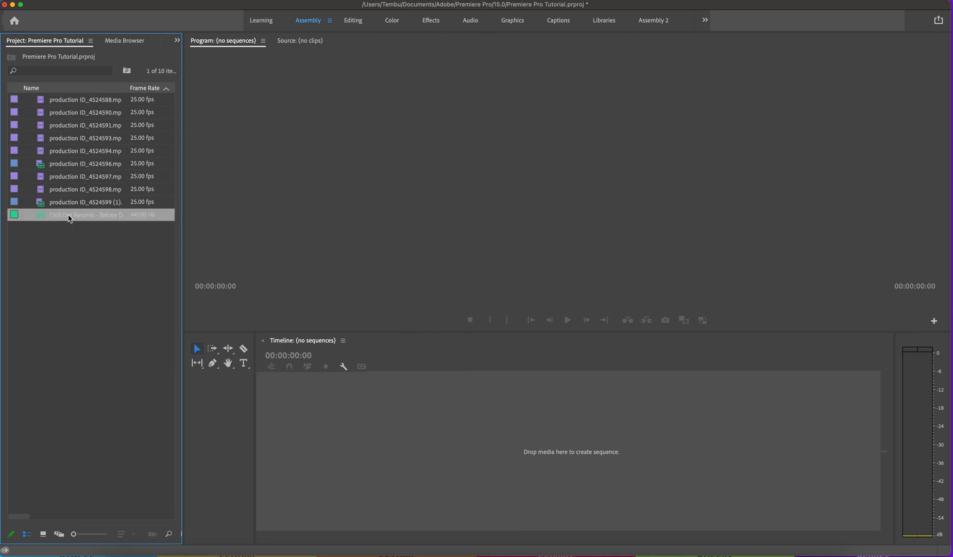
{"action": "left_click", "coordinate": [52, 250]}
{"action": "right_click", "coordinate": [67, 248]}
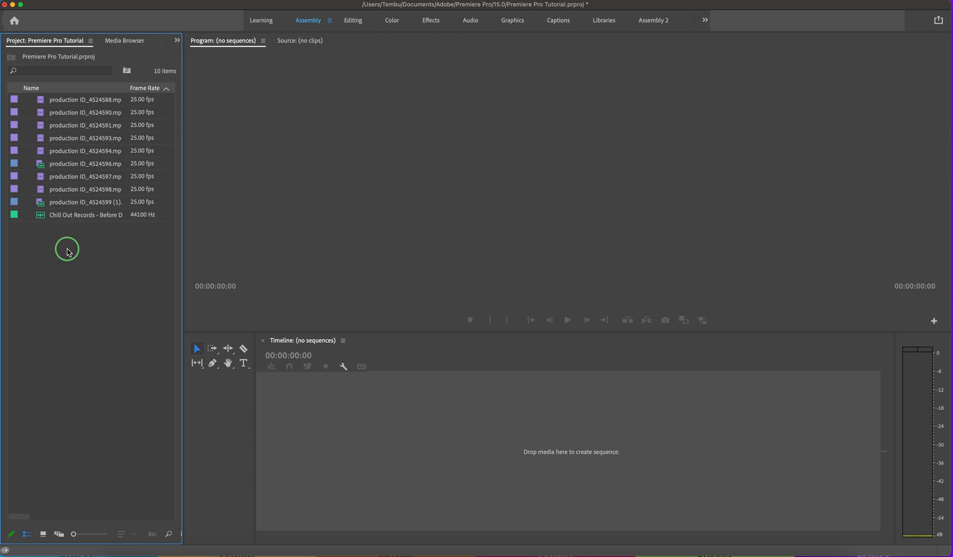
{"action": "left_click", "coordinate": [93, 277]}
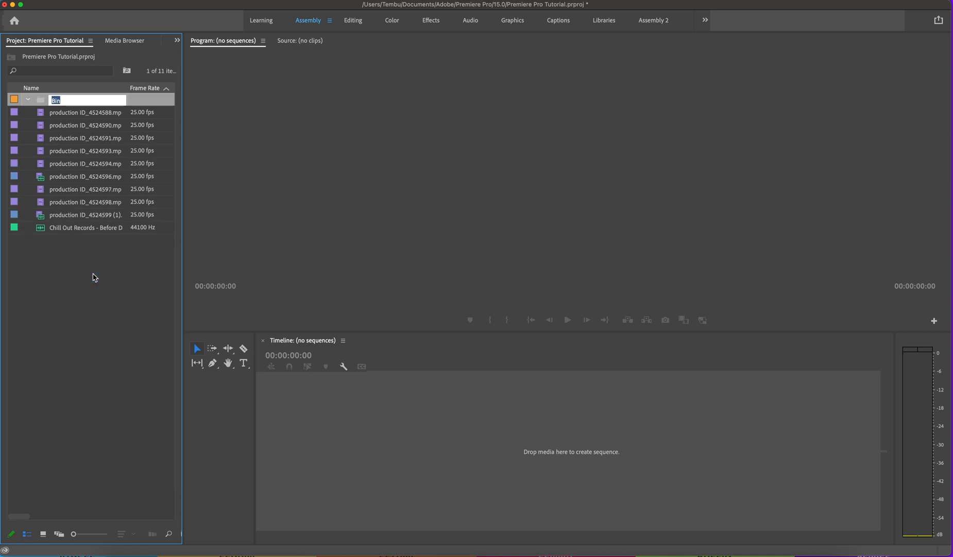
{"action": "type", "text": "Audio"}
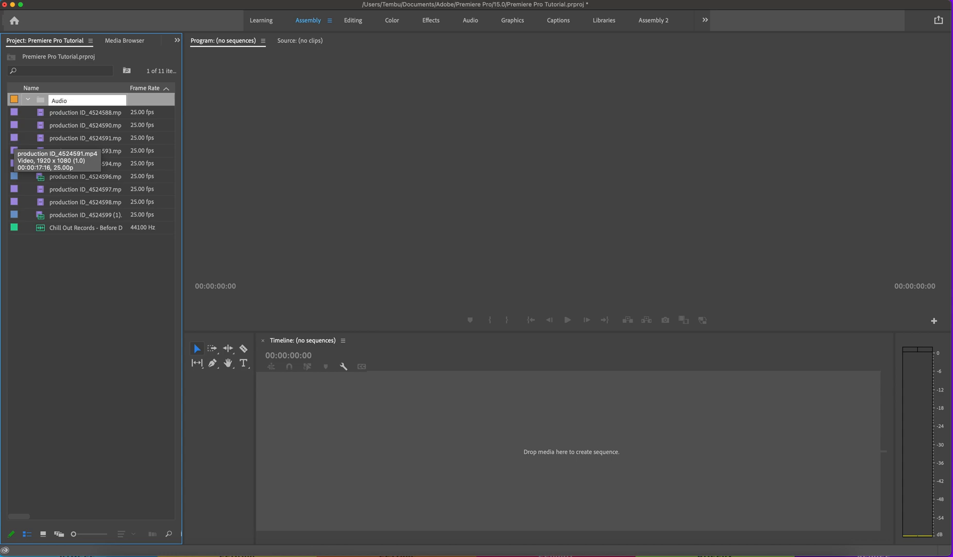
{"action": "key", "text": "Tab"}
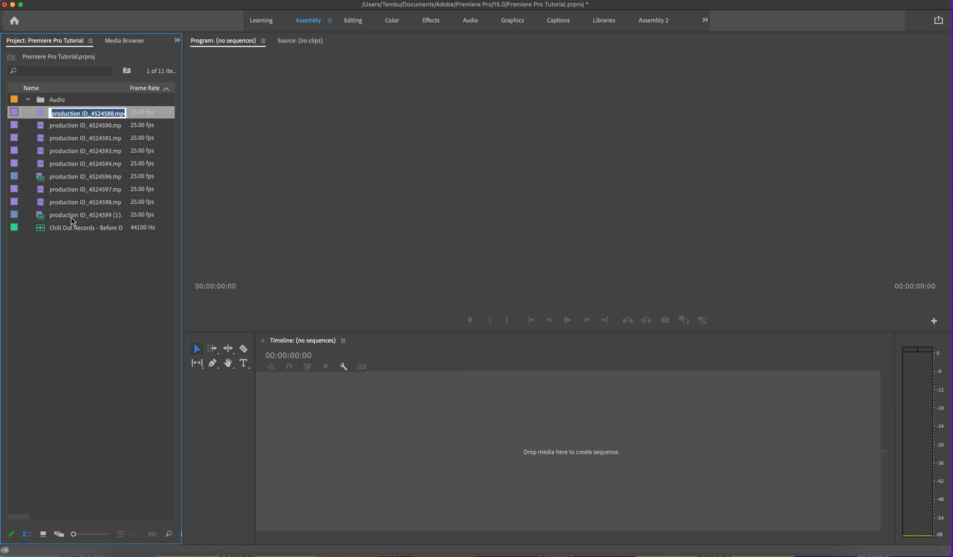
{"action": "left_click_drag", "start_coordinate": [44, 232], "coordinate": [59, 106]}
{"action": "left_click", "coordinate": [28, 100]}
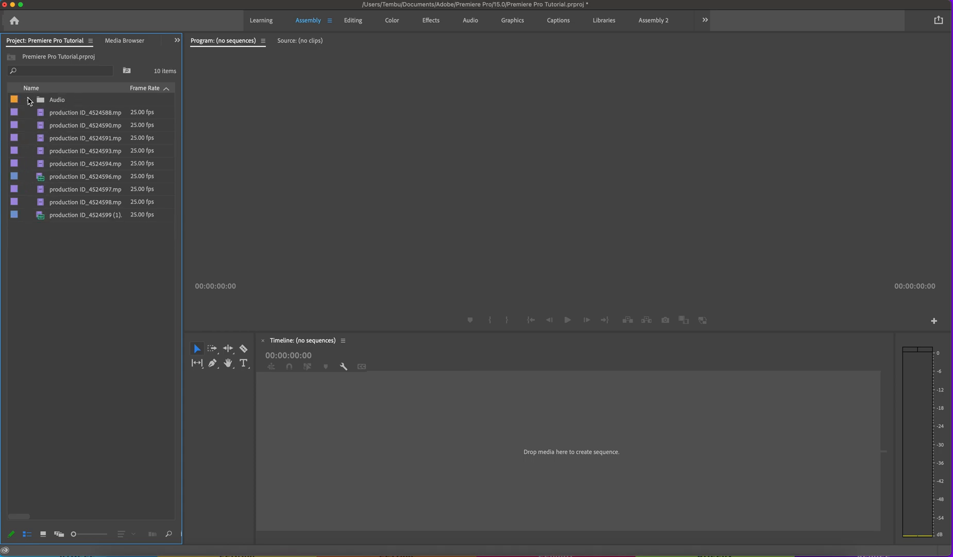
Group all nine production video clips into a new bin named Footage and collapse it
{"action": "left_click", "coordinate": [42, 231]}
{"action": "left_click_drag", "start_coordinate": [42, 231], "coordinate": [65, 117]}
{"action": "right_click", "coordinate": [66, 118]}
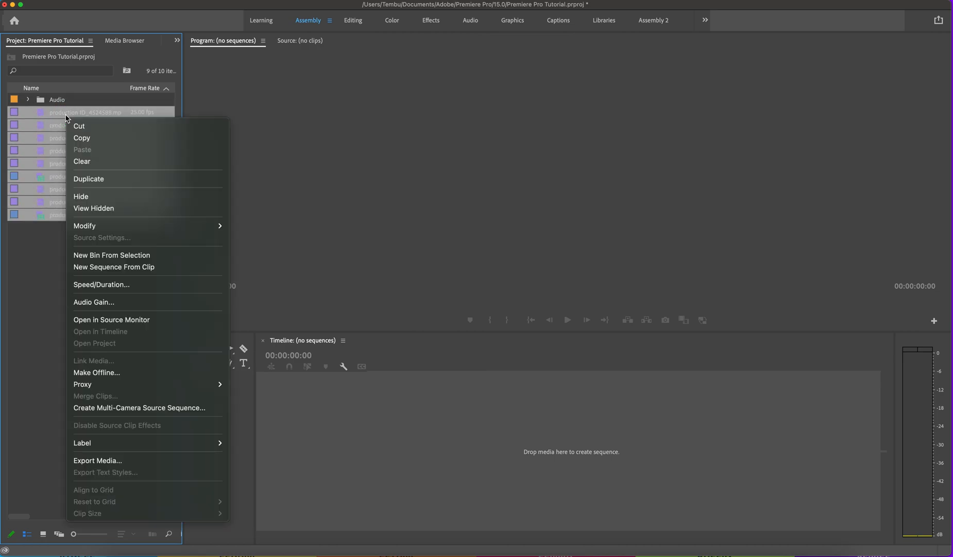
{"action": "left_click", "coordinate": [130, 255]}
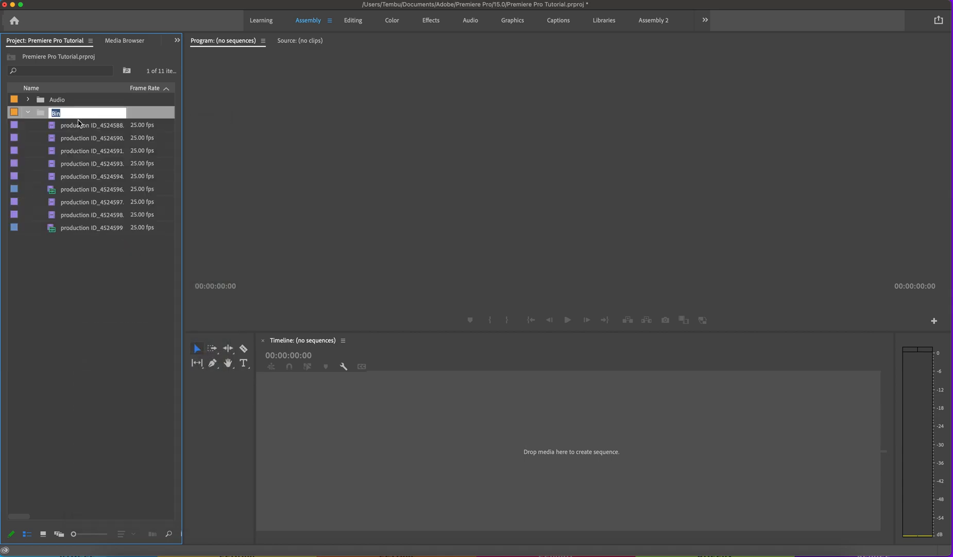
{"action": "type", "text": "Foot"}
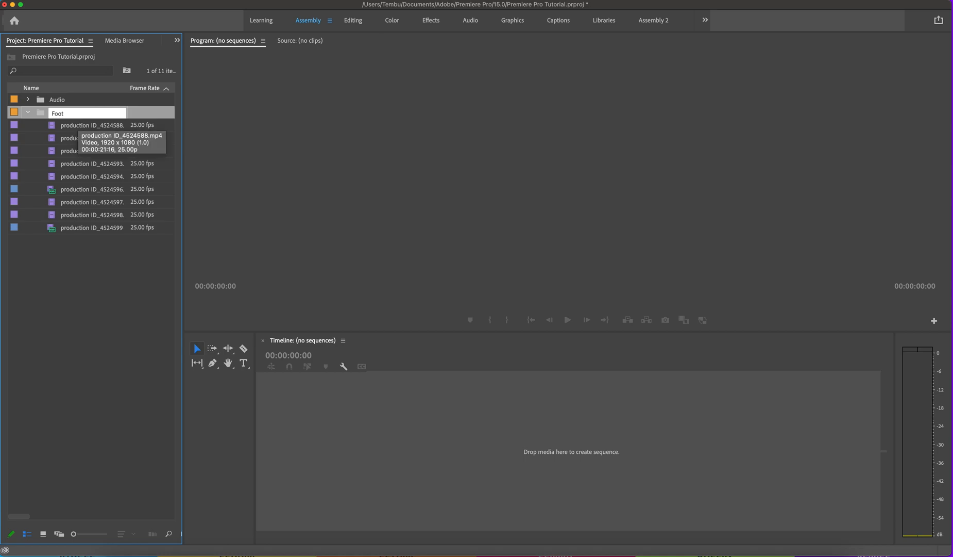
{"action": "type", "text": "age"}
{"action": "key", "text": "Tab"}
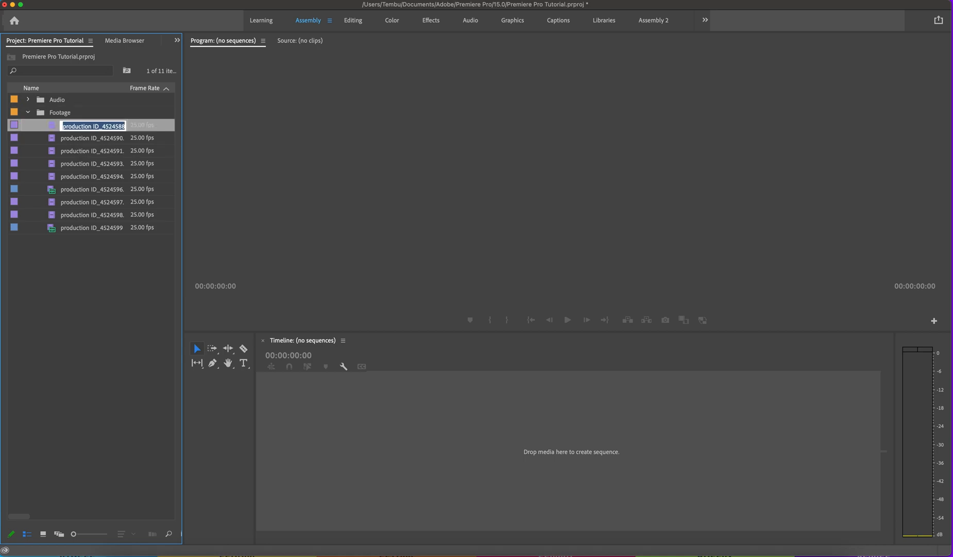
{"action": "left_click", "coordinate": [68, 278]}
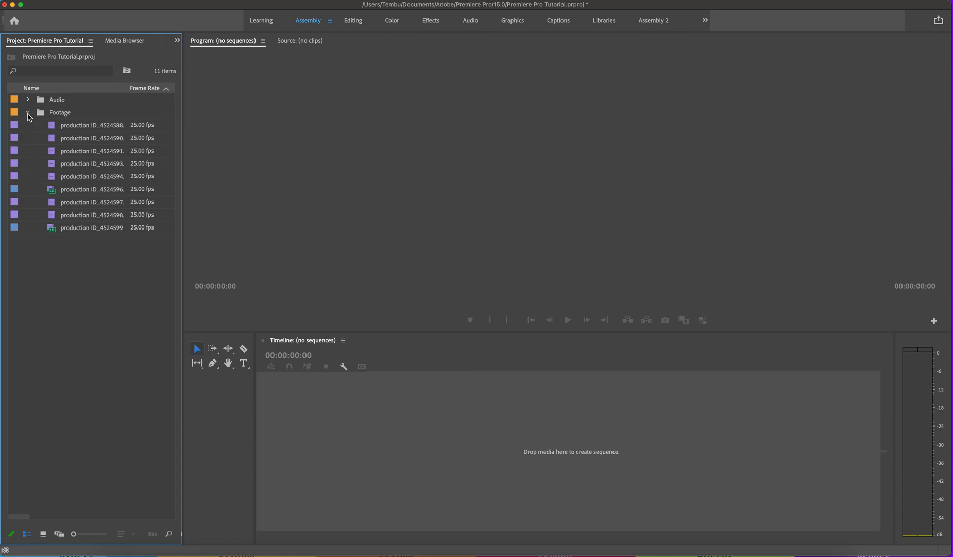
{"action": "left_click", "coordinate": [28, 112]}
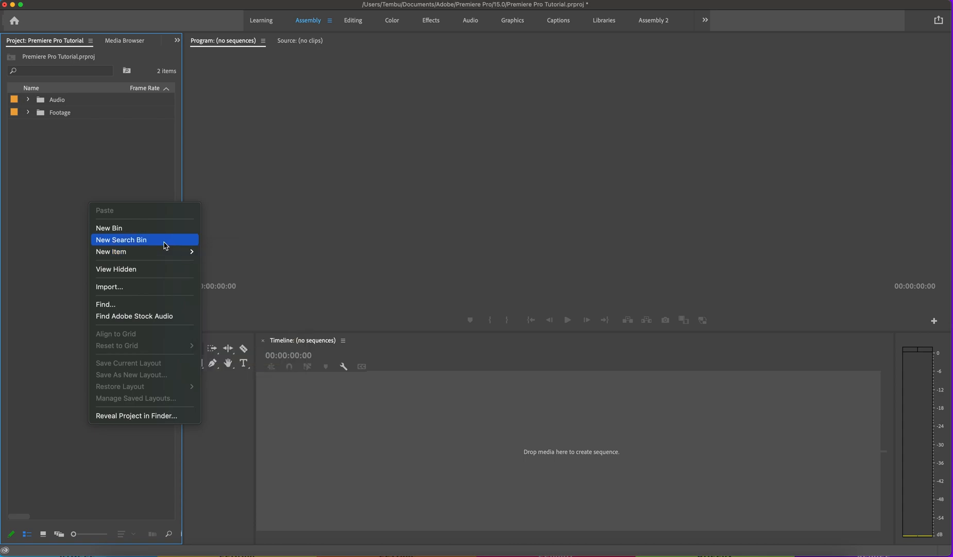
Create a new sequence named Walking Through Fields with the DSLR 1080p24 preset
{"action": "left_click", "coordinate": [41, 245]}
{"action": "right_click", "coordinate": [66, 208]}
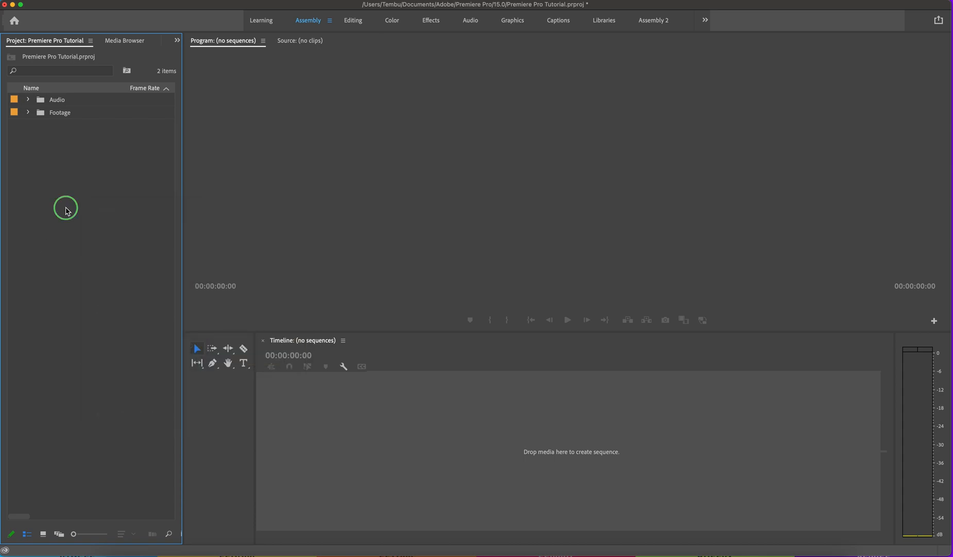
{"action": "mouse_move", "coordinate": [93, 264]}
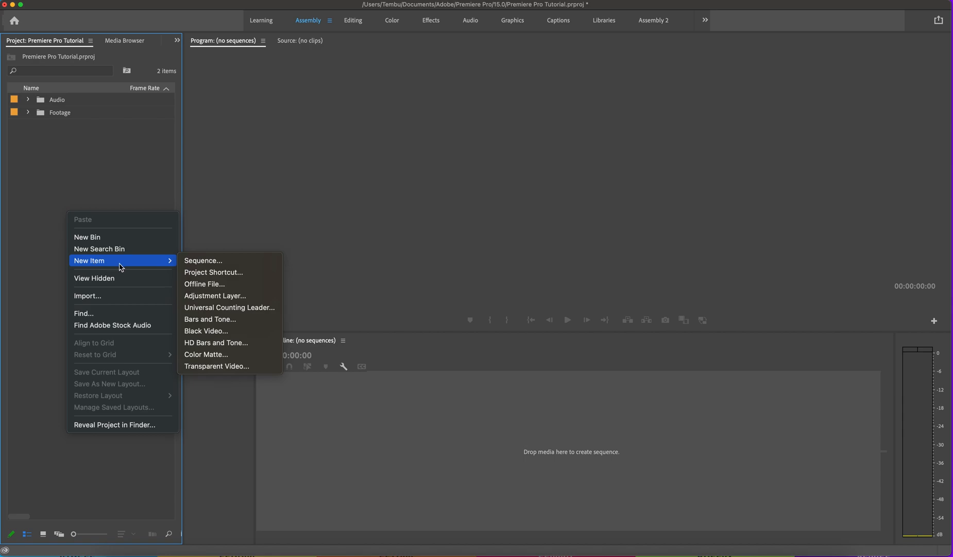
{"action": "left_click", "coordinate": [202, 262]}
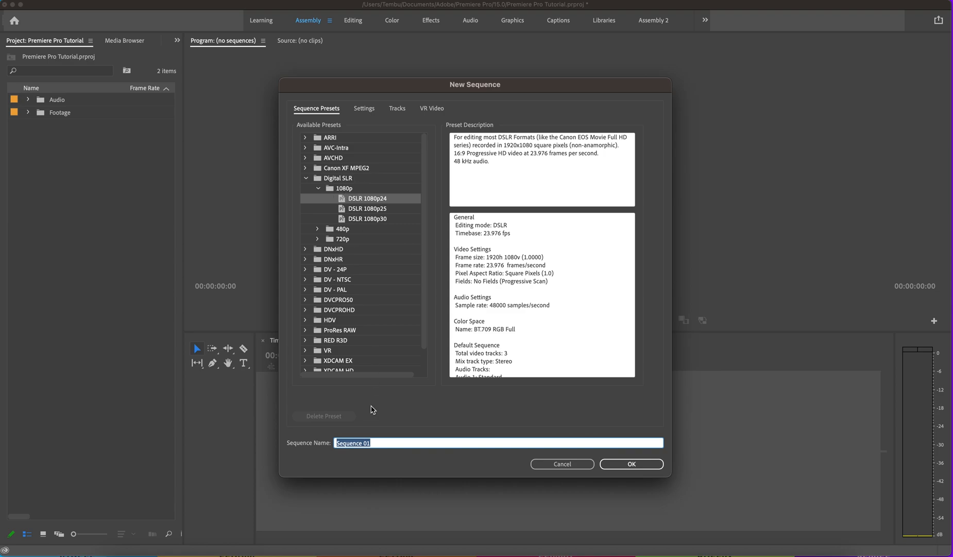
{"action": "left_click", "coordinate": [374, 442]}
{"action": "left_click_drag", "start_coordinate": [374, 442], "coordinate": [337, 434]}
{"action": "type", "text": "Walking Through Fields"}
{"action": "left_click", "coordinate": [649, 467]}
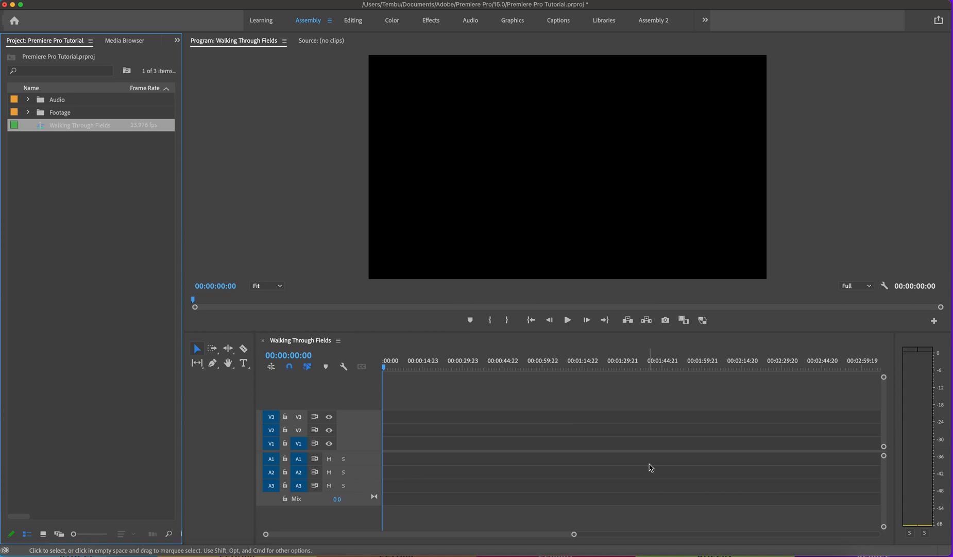
{"action": "left_click", "coordinate": [651, 468]}
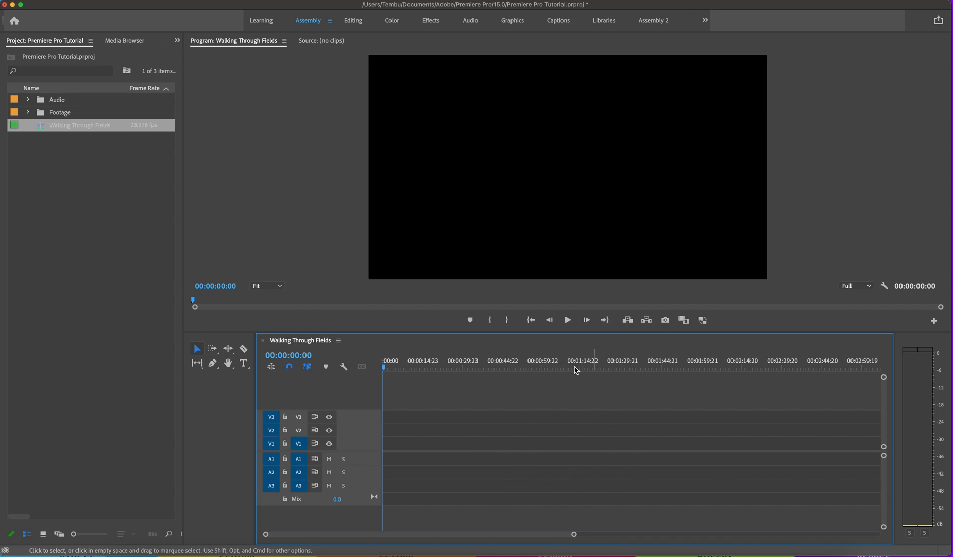
Open the Footage bin in its own window, show its clips as thumbnails and resize the window to a tall two-column layout
{"action": "left_click", "coordinate": [41, 113]}
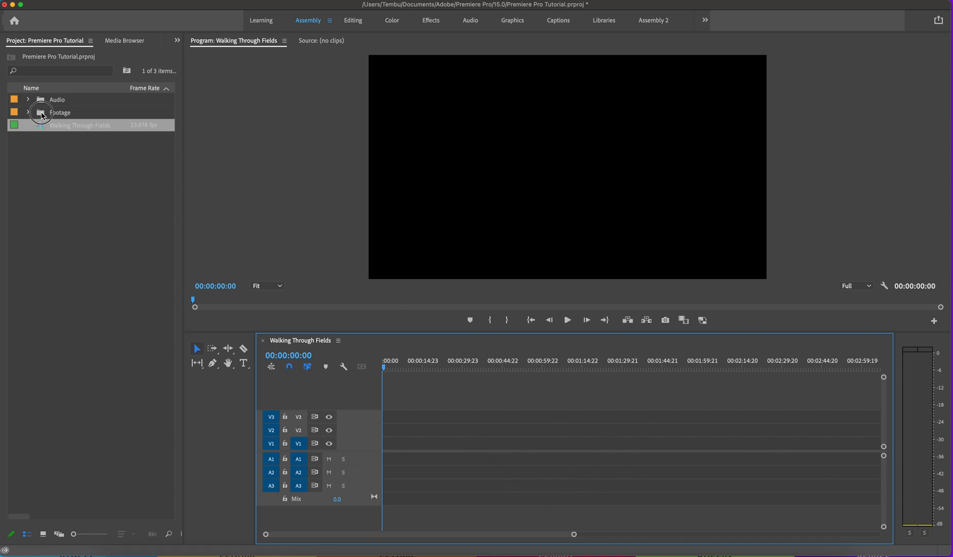
{"action": "double_click", "coordinate": [41, 114]}
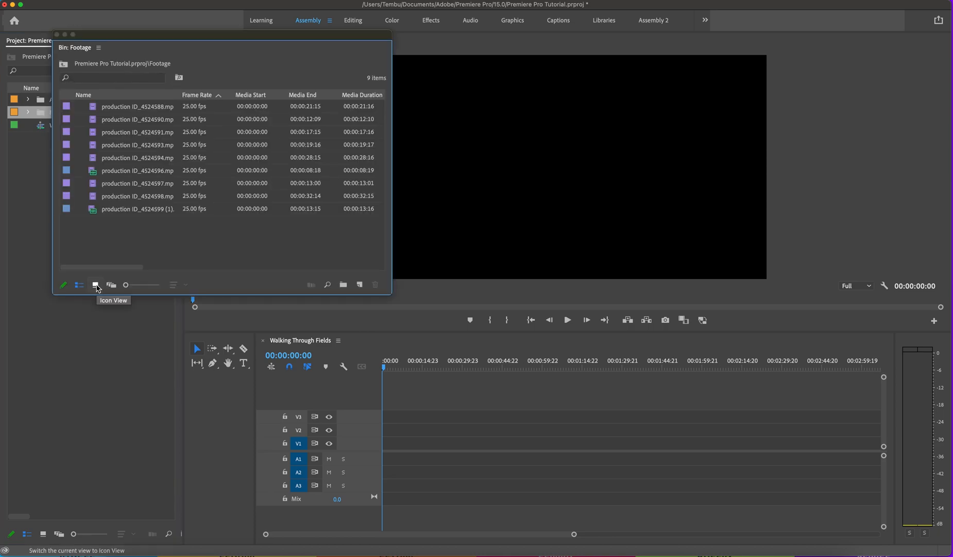
{"action": "left_click", "coordinate": [96, 285]}
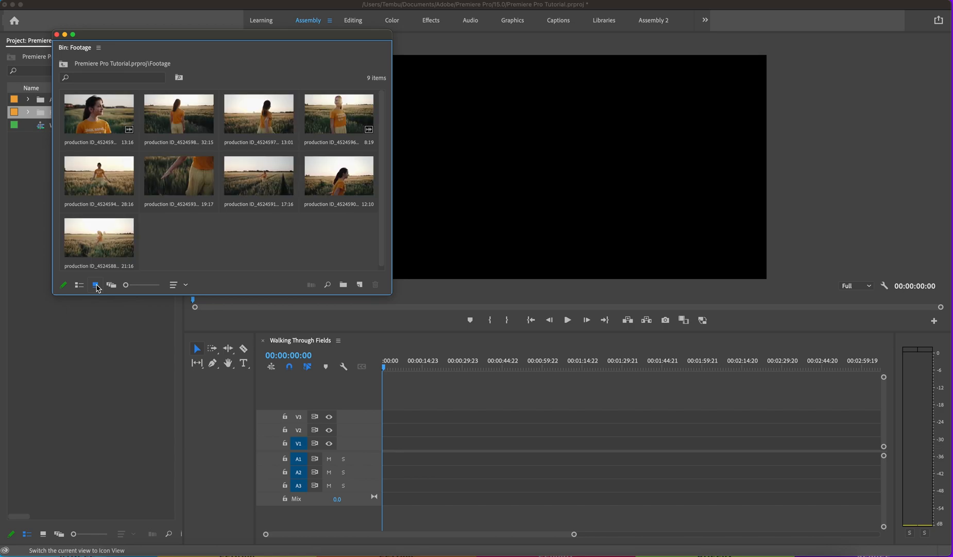
{"action": "left_click_drag", "start_coordinate": [388, 291], "coordinate": [348, 351]}
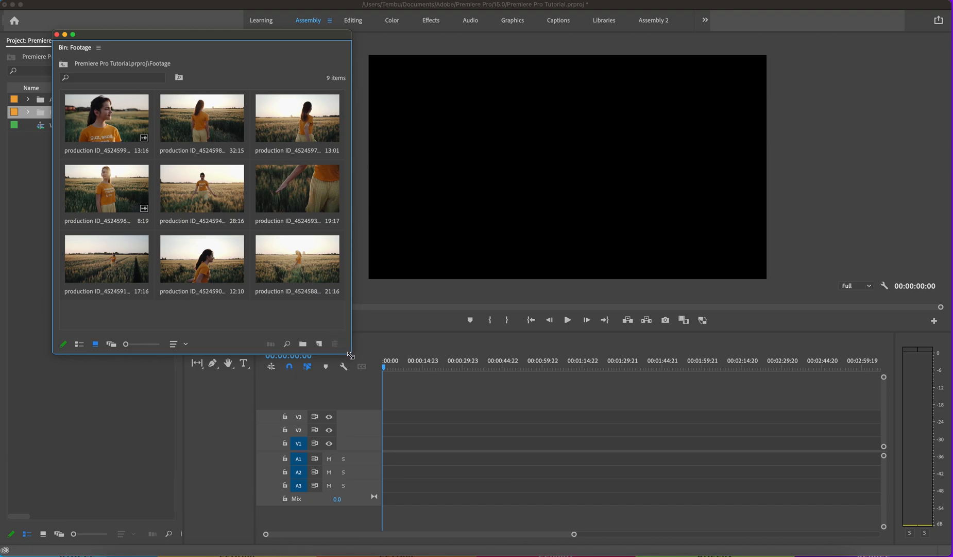
{"action": "left_click_drag", "start_coordinate": [351, 355], "coordinate": [242, 392]}
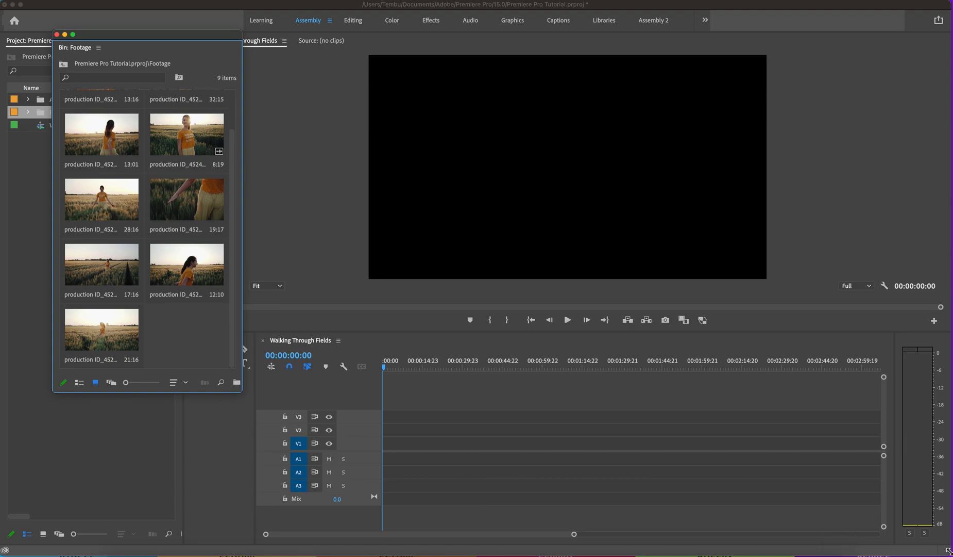
Narrow the main program window and fit the resized Footage bin window into the free desktop space beside it
{"action": "left_click_drag", "start_coordinate": [948, 550], "coordinate": [808, 547]}
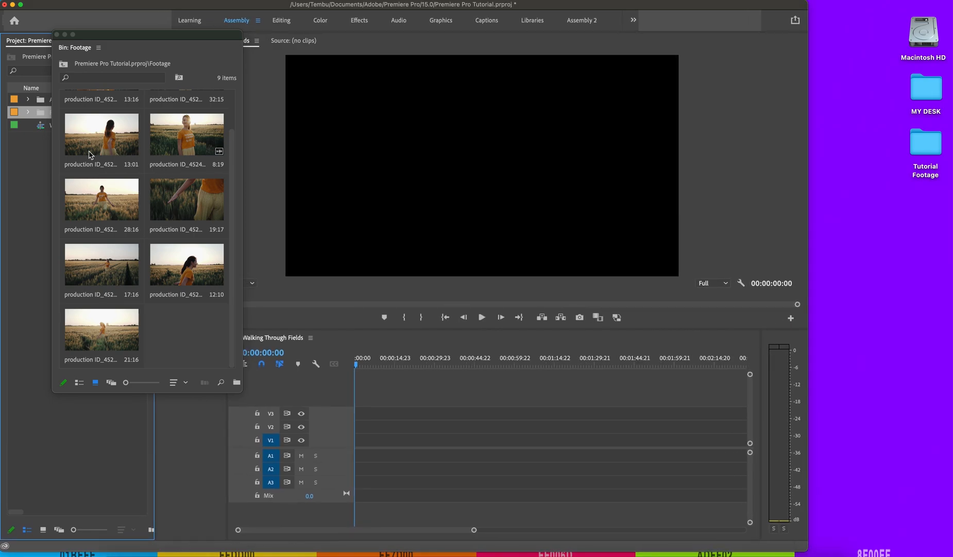
{"action": "left_click_drag", "start_coordinate": [118, 39], "coordinate": [824, 71]}
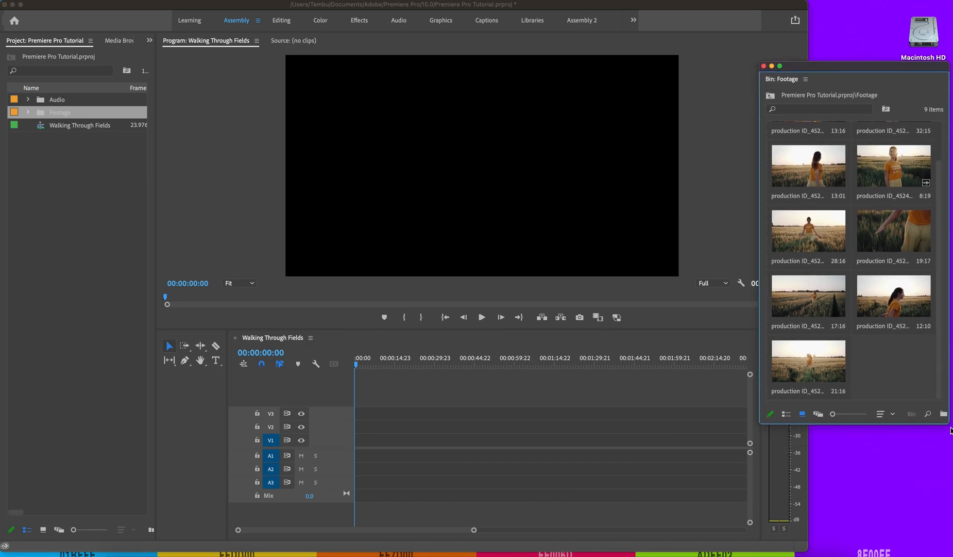
{"action": "left_click_drag", "start_coordinate": [952, 430], "coordinate": [904, 464]}
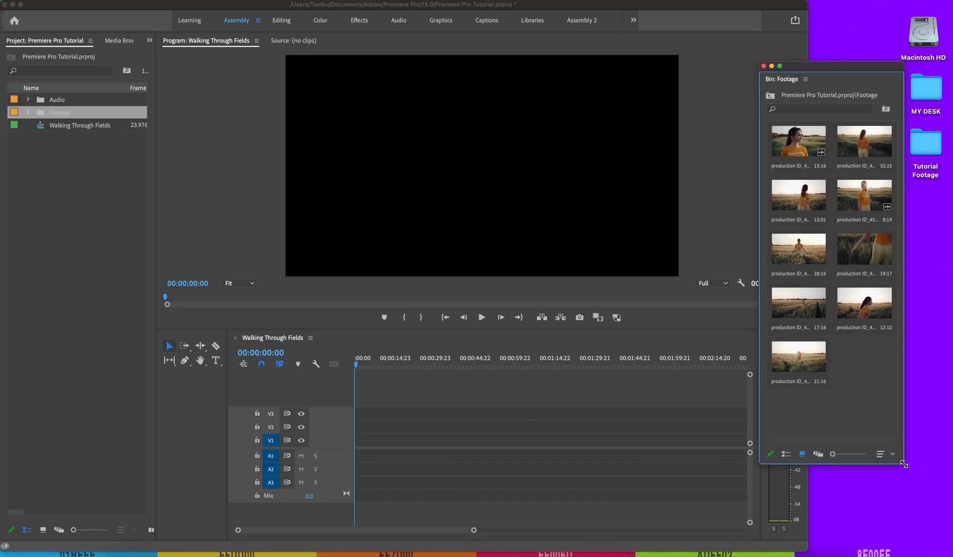
{"action": "left_click_drag", "start_coordinate": [869, 67], "coordinate": [921, 24]}
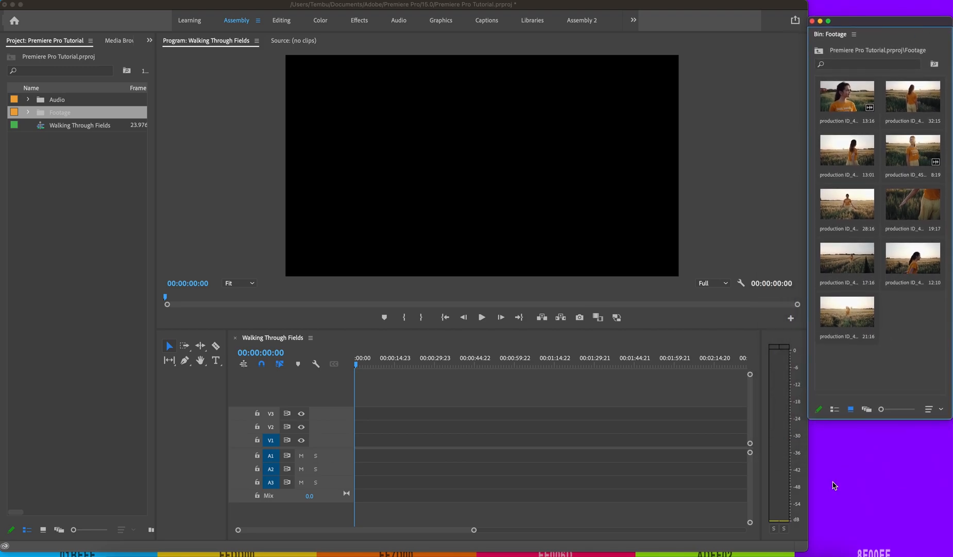
{"action": "mouse_move", "coordinate": [808, 548]}
{"action": "left_mouse_down"}
{"action": "mouse_move", "coordinate": [784, 537]}
{"action": "mouse_move", "coordinate": [799, 542]}
{"action": "left_mouse_up"}
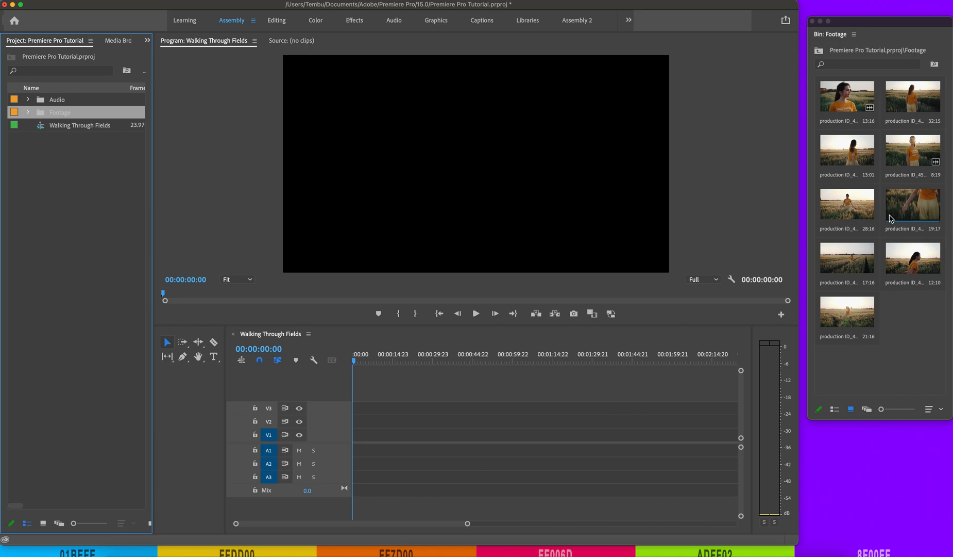
Open clip production ID_4524593.mp4 in the Source monitor and play it from the start, pausing at about 00:00:14:05
{"action": "double_click", "coordinate": [891, 218]}
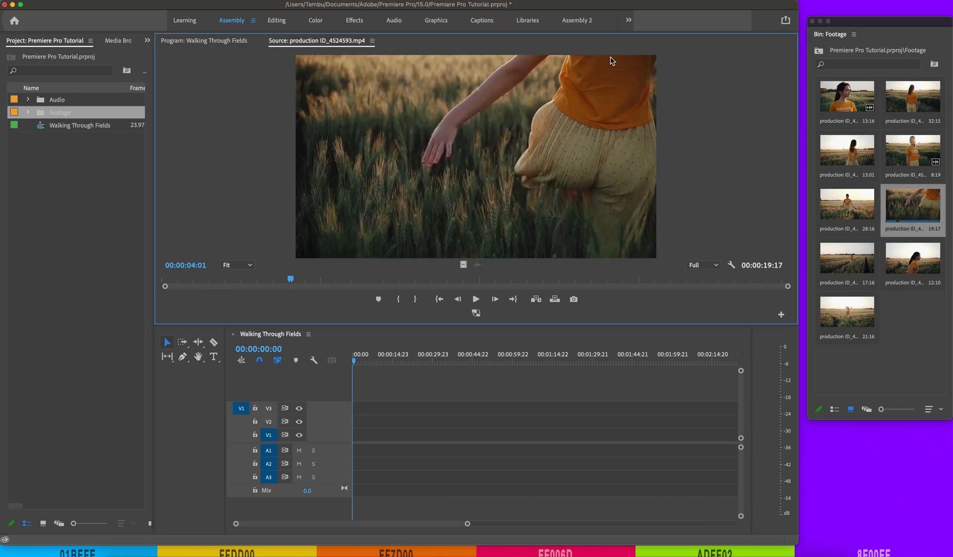
{"action": "left_click", "coordinate": [291, 279]}
{"action": "left_click_drag", "start_coordinate": [291, 279], "coordinate": [159, 287]}
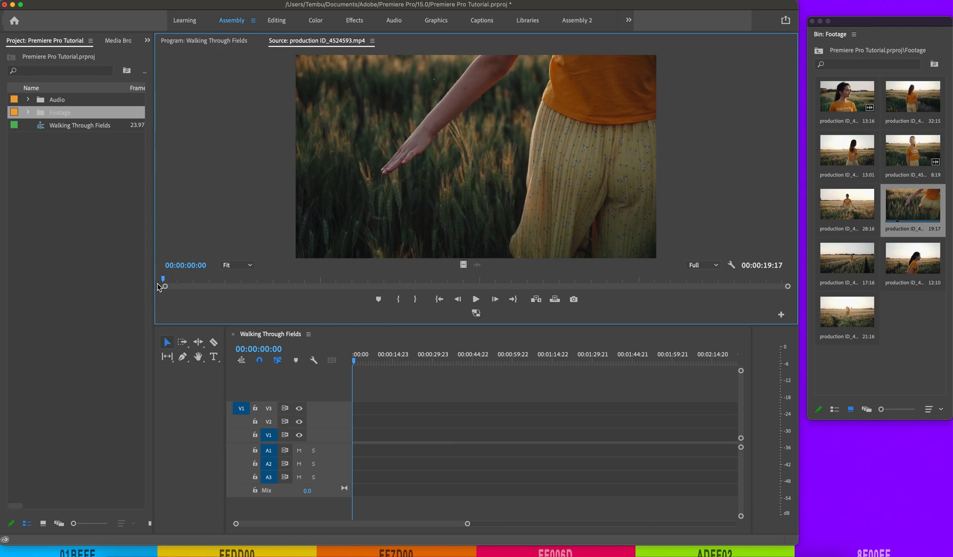
{"action": "key", "text": "space"}
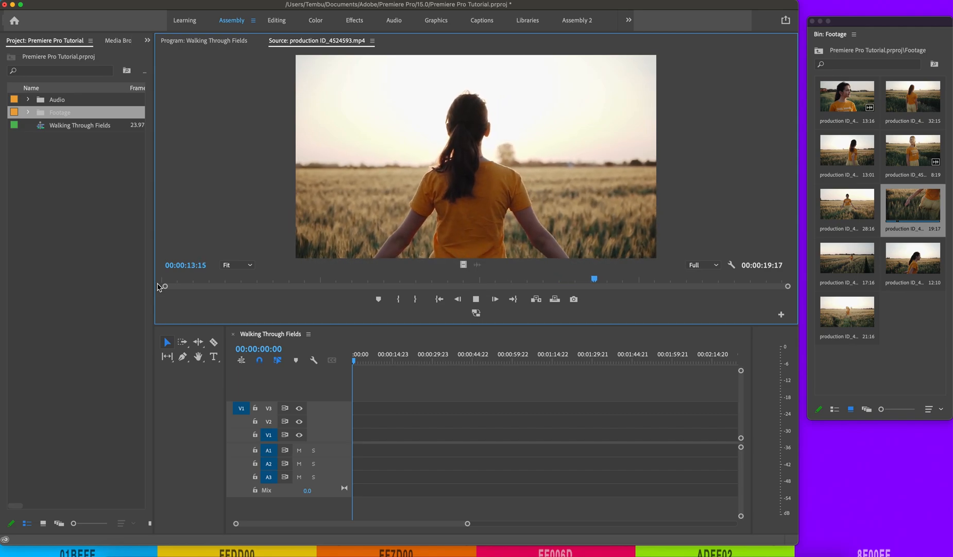
{"action": "key", "text": "space"}
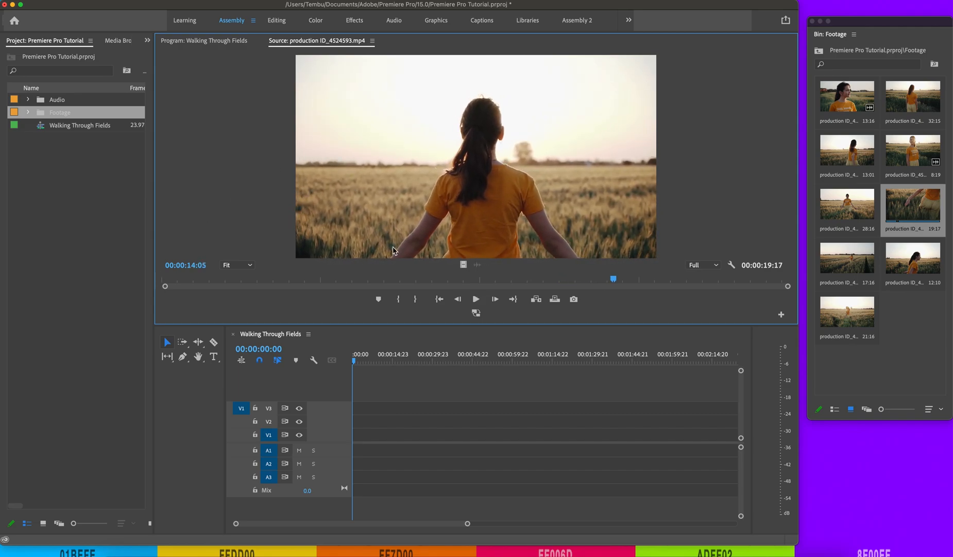
Mark an In point at 00:00:00:04 and an Out point at 00:00:14:13 on source clip production ID_4524593.mp4
{"action": "key", "text": "o"}
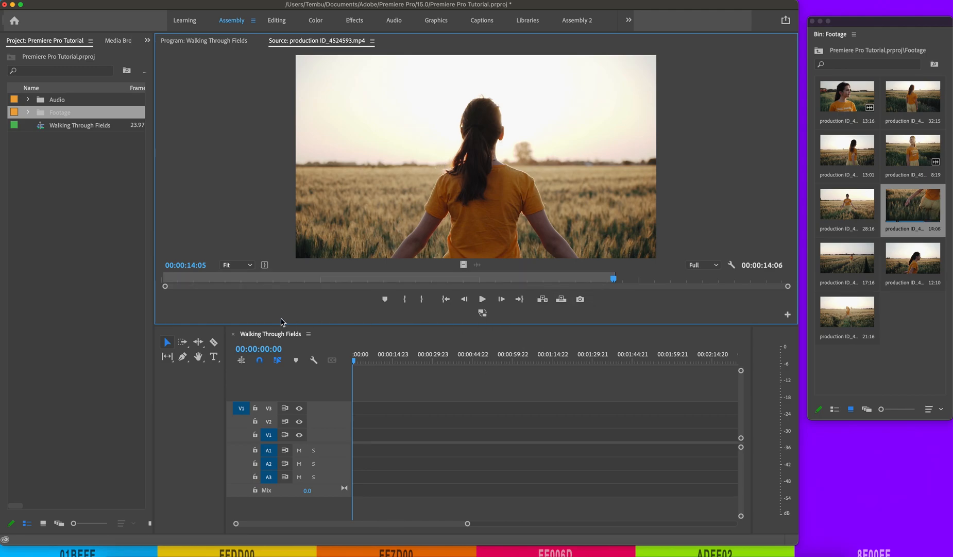
{"action": "left_click", "coordinate": [168, 281]}
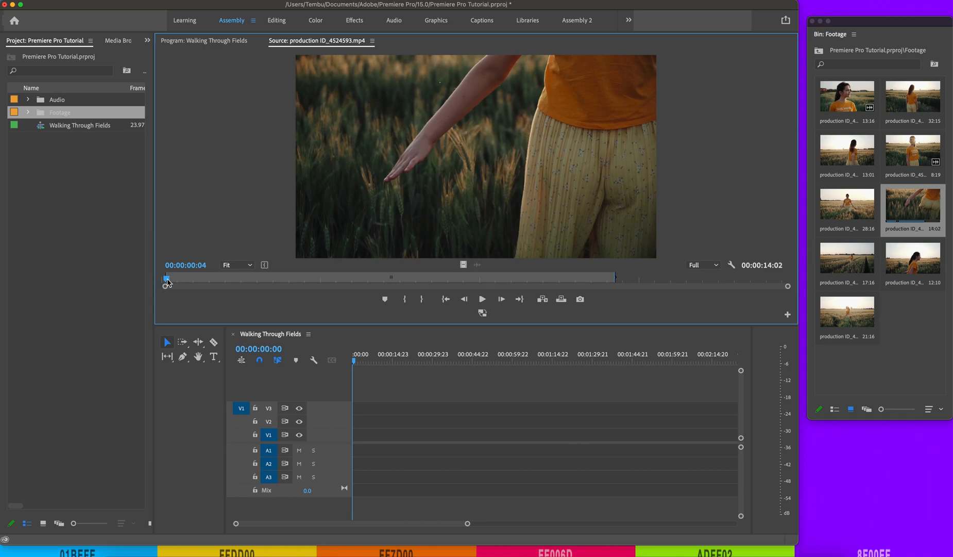
{"action": "left_click", "coordinate": [624, 280]}
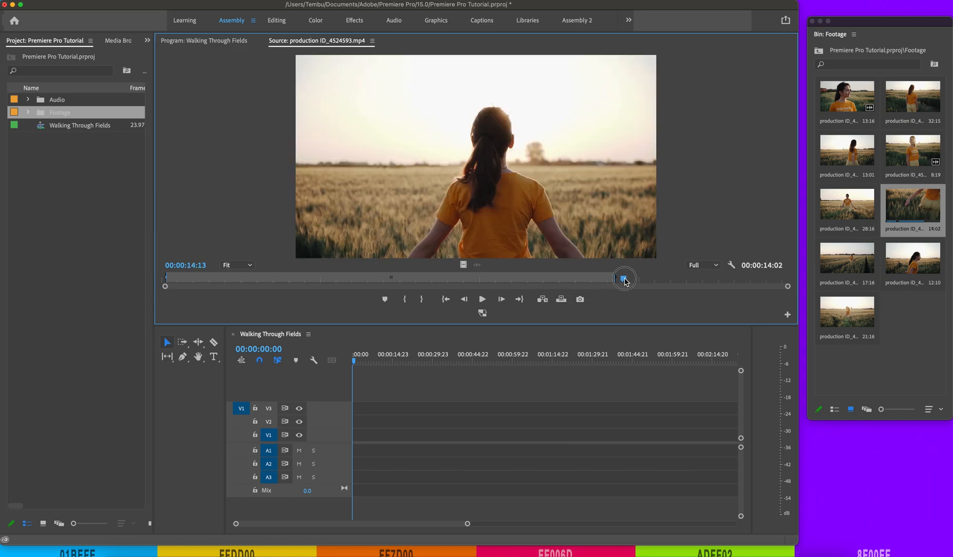
{"action": "key", "text": "o"}
Place the marked clip at the start of track V1, keep the existing sequence settings, and scrub the sequence to 00:00:14:00
{"action": "left_click_drag", "start_coordinate": [453, 156], "coordinate": [354, 437]}
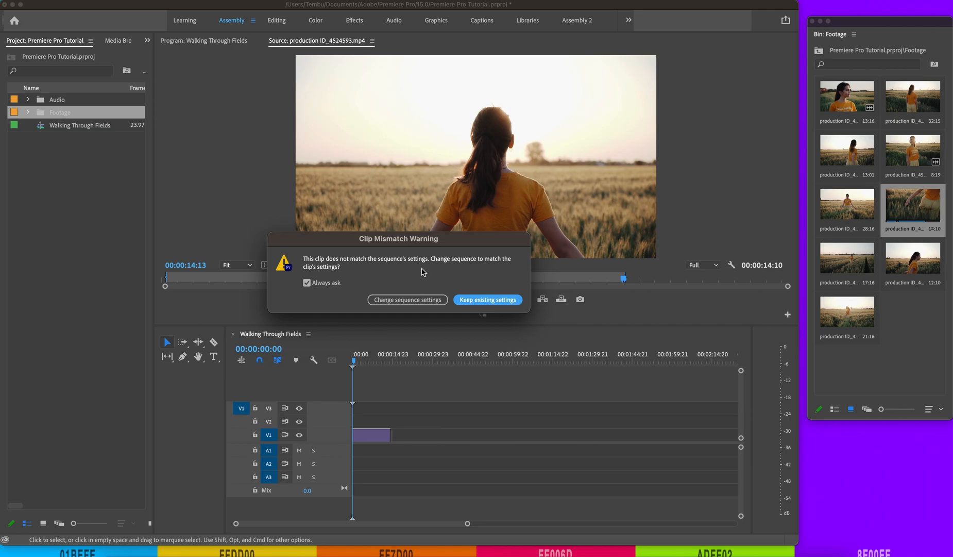
{"action": "left_click", "coordinate": [489, 300]}
{"action": "left_click", "coordinate": [371, 362]}
{"action": "left_click", "coordinate": [448, 427]}
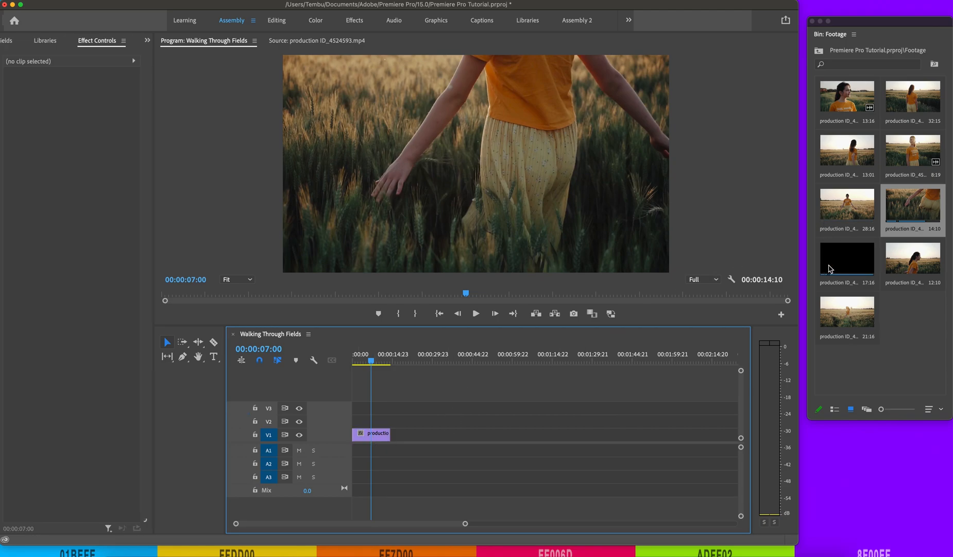
{"action": "left_click_drag", "start_coordinate": [379, 361], "coordinate": [391, 360]}
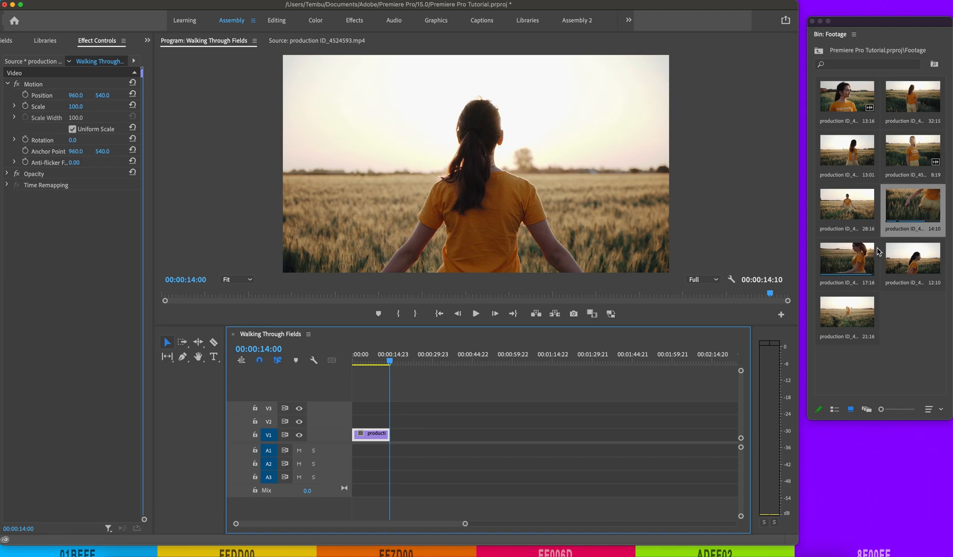
Open production ID_4524594.mp4 in the Source monitor, preview its opening and mark an In point at 00:00:00:19
{"action": "left_click", "coordinate": [838, 214]}
{"action": "double_click", "coordinate": [839, 214]}
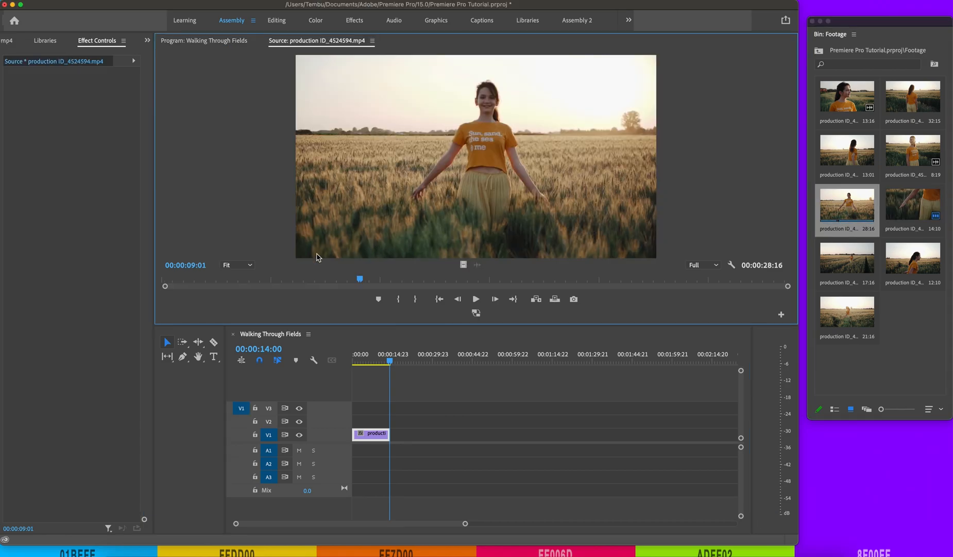
{"action": "left_click", "coordinate": [181, 284]}
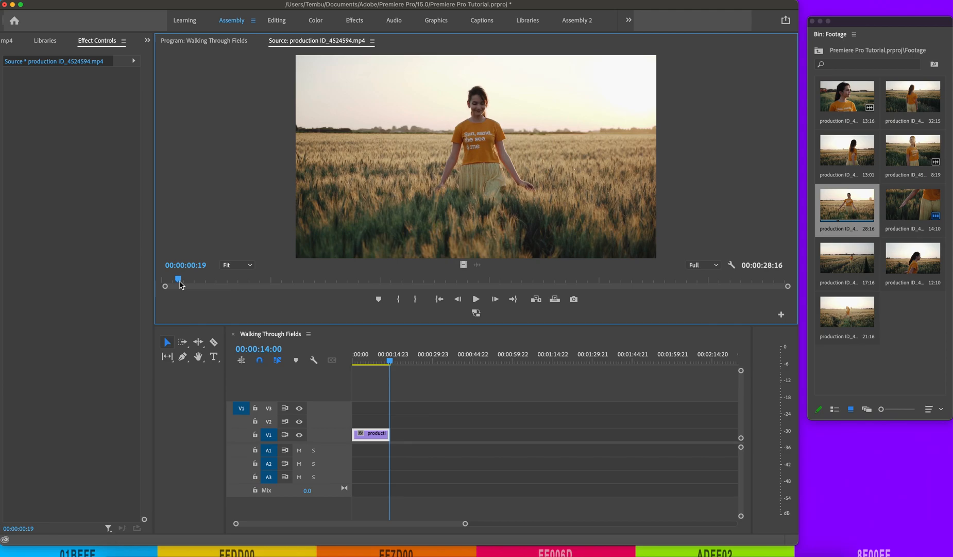
{"action": "key", "text": "space"}
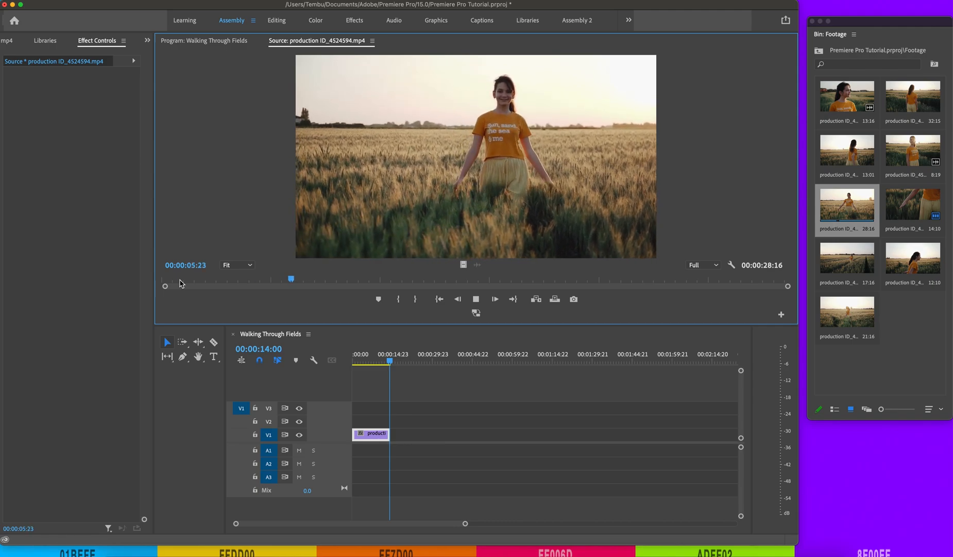
{"action": "left_click", "coordinate": [180, 282]}
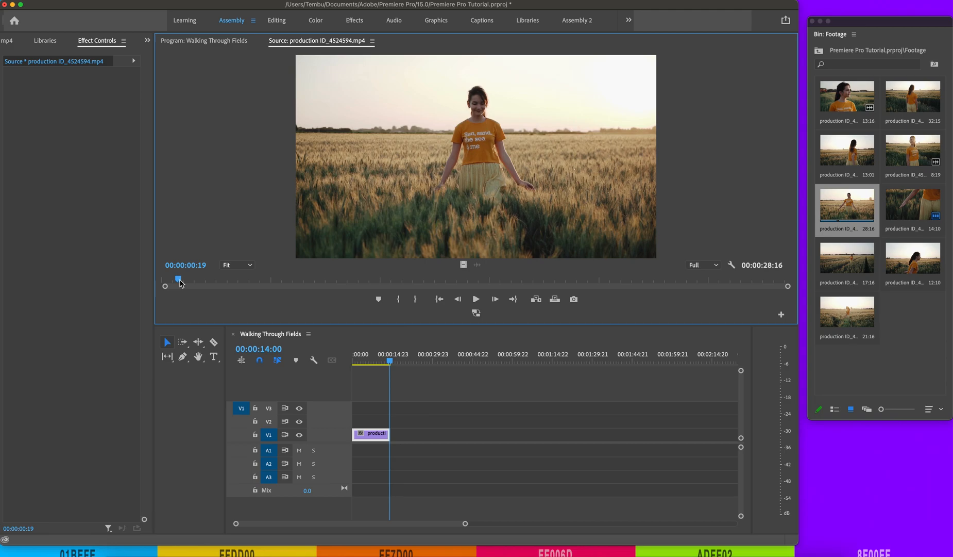
{"action": "key", "text": "space"}
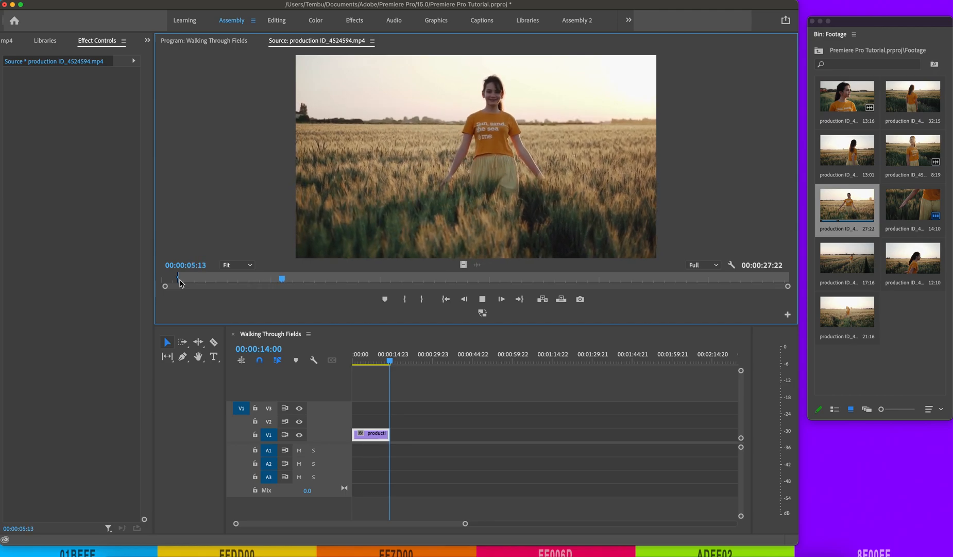
Mark the Out point at 00:00:07:05 and place only the clip's video directly after the first clip on track V1
{"action": "key", "text": "space"}
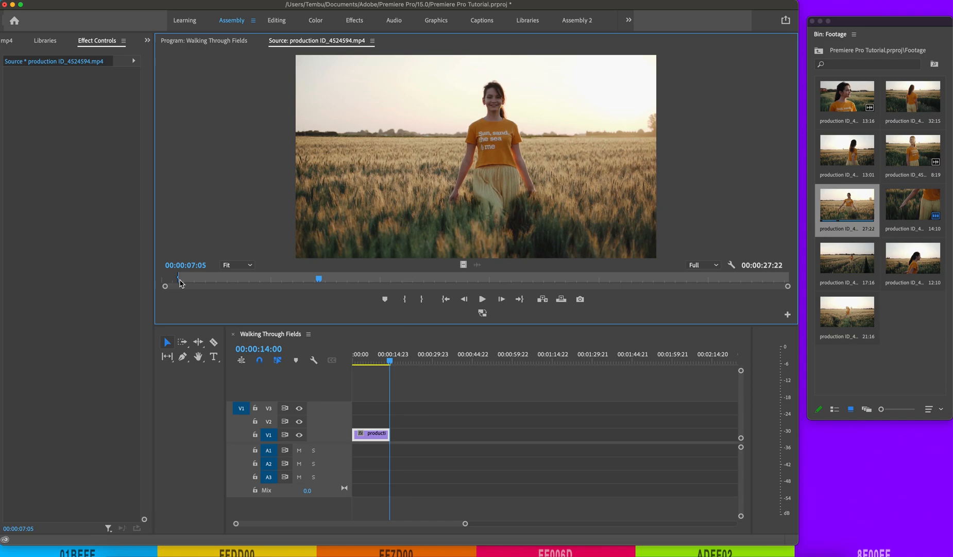
{"action": "key", "text": "o"}
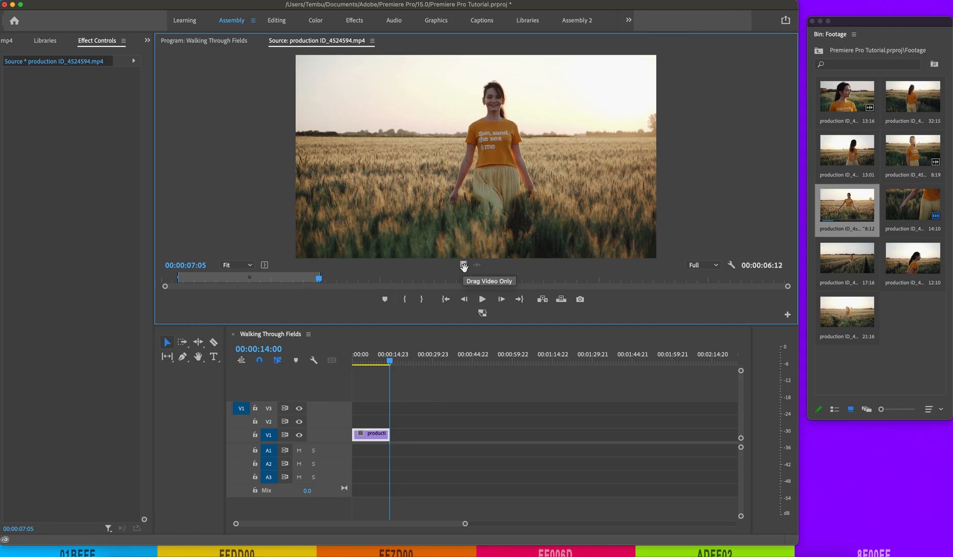
{"action": "left_click_drag", "start_coordinate": [463, 267], "coordinate": [397, 441]}
{"action": "left_click_drag", "start_coordinate": [392, 360], "coordinate": [397, 361]}
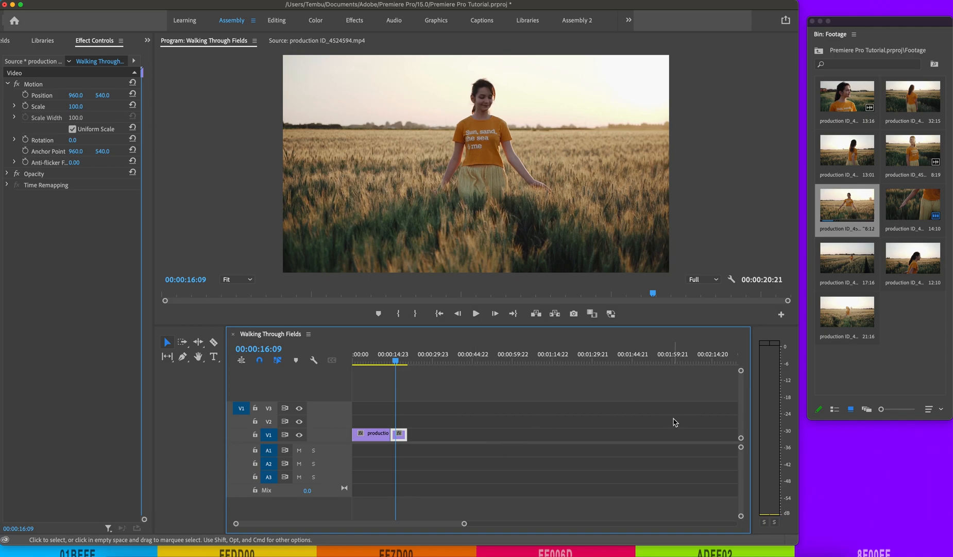
Open production ID_4524588.mp4 in the Source monitor, preview it, and mark In at 00:00:00:03 and Out at 00:00:10:12
{"action": "double_click", "coordinate": [841, 320]}
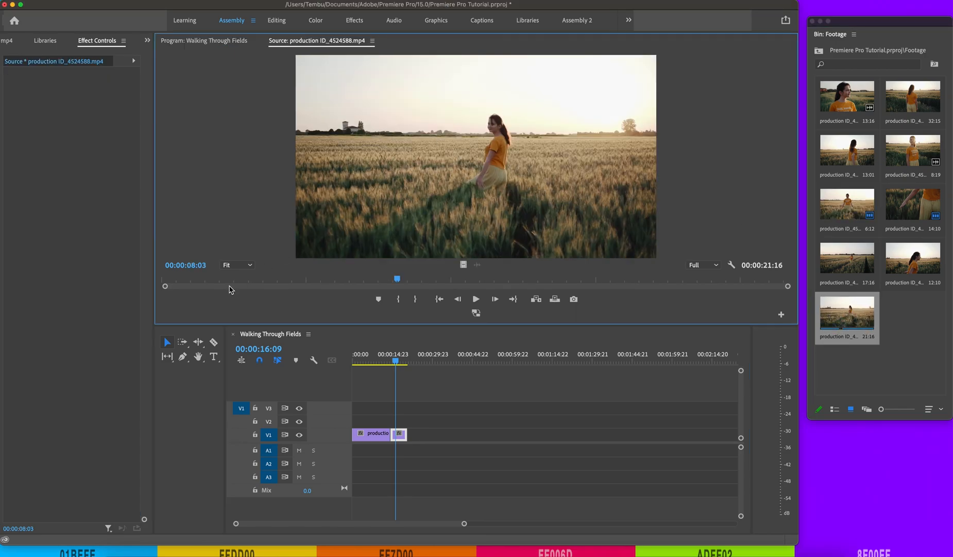
{"action": "left_click", "coordinate": [171, 280]}
{"action": "key", "text": "space"}
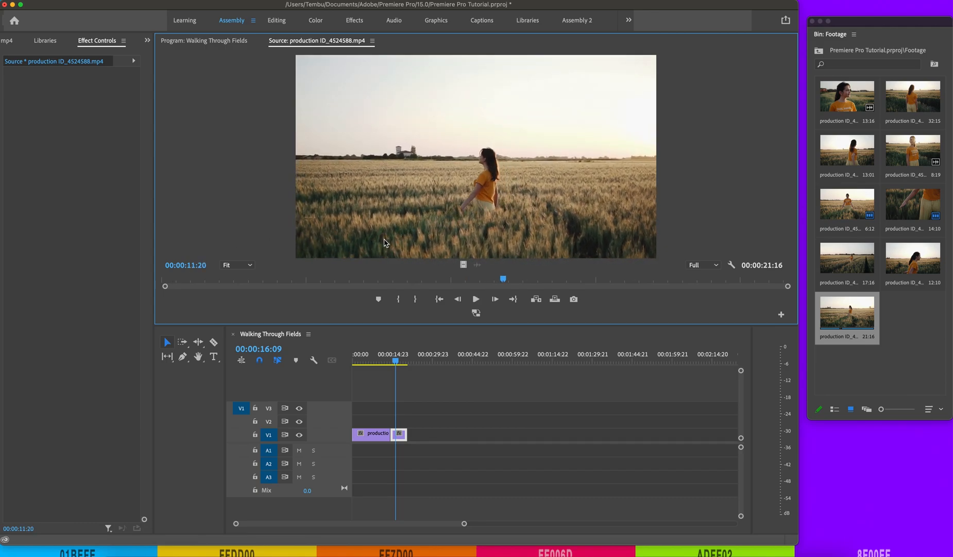
{"action": "left_click", "coordinate": [466, 279]}
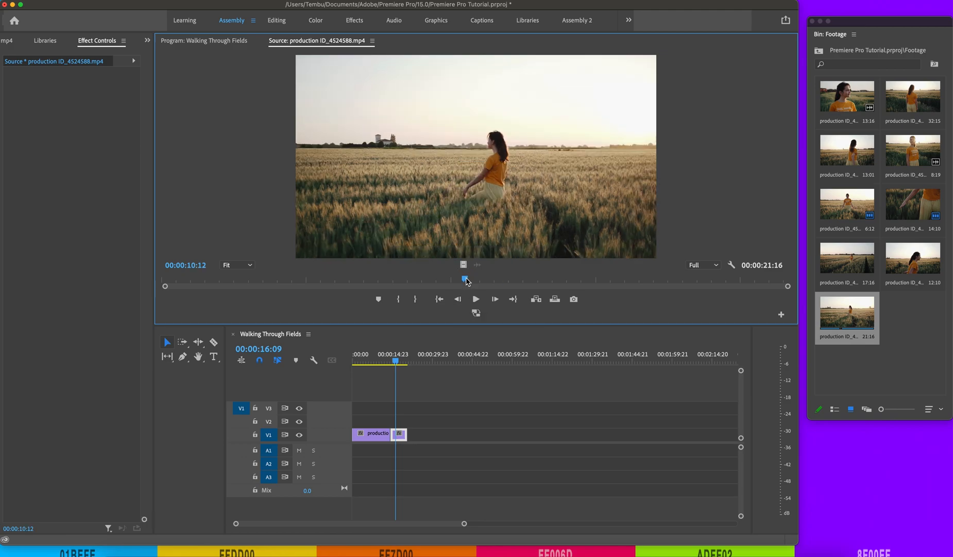
{"action": "key", "text": "o"}
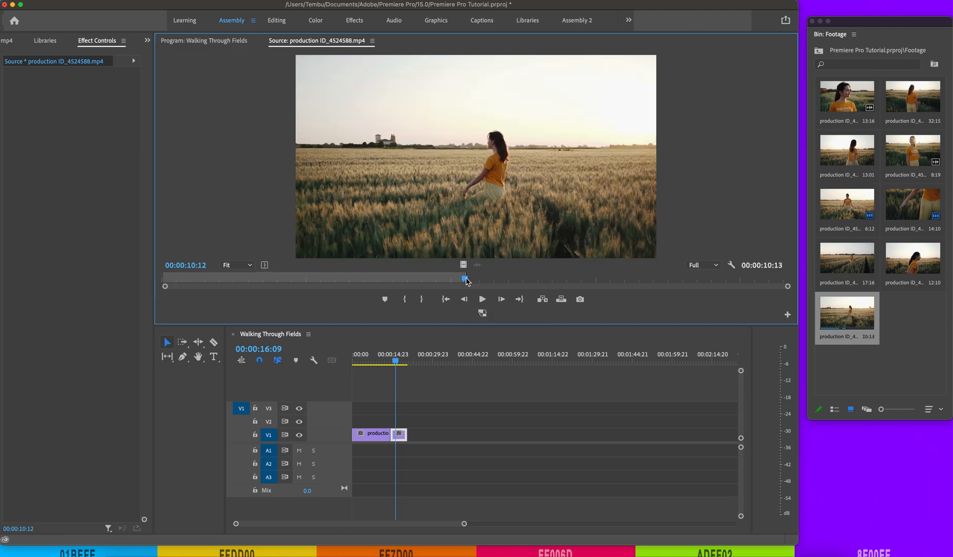
{"action": "left_click", "coordinate": [170, 279]}
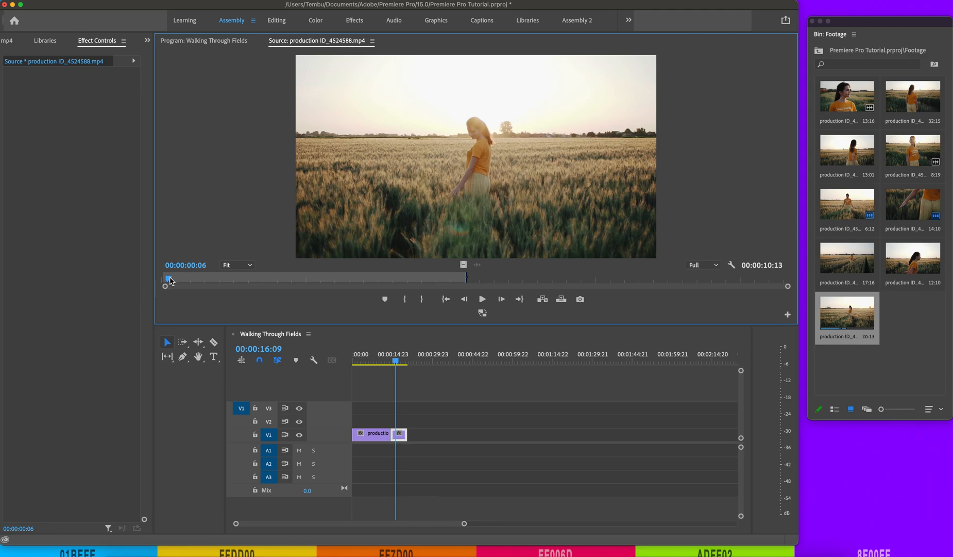
{"action": "left_click", "coordinate": [176, 279]}
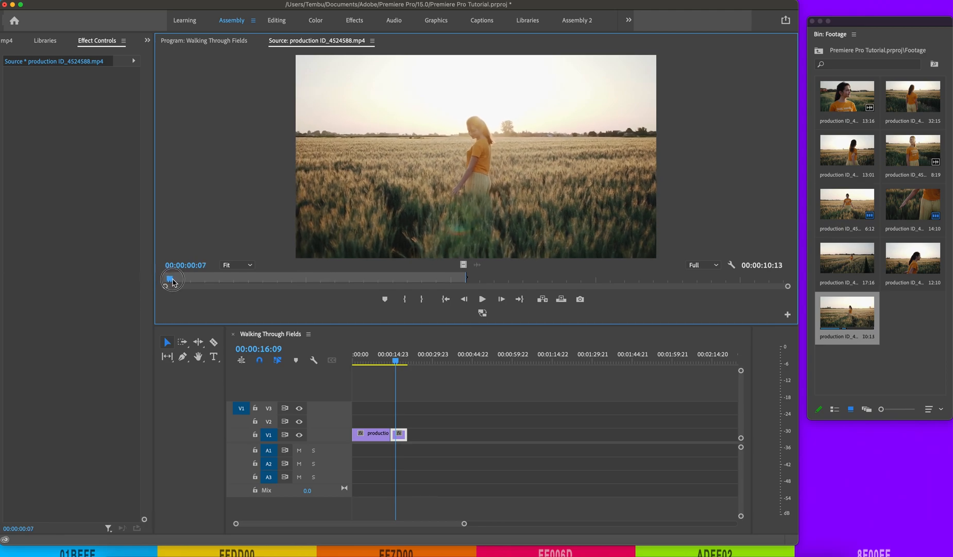
{"action": "left_click_drag", "start_coordinate": [177, 279], "coordinate": [167, 281]}
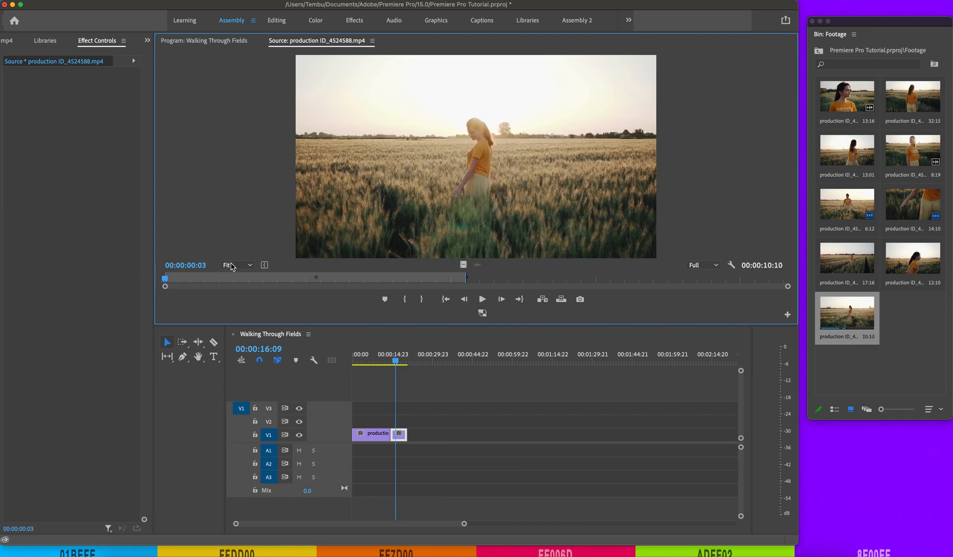
Place the marked video between the two clips on track V1, with the former second clip butted against its end
{"action": "left_click_drag", "start_coordinate": [398, 434], "coordinate": [493, 433]}
{"action": "left_click_drag", "start_coordinate": [465, 264], "coordinate": [394, 434]}
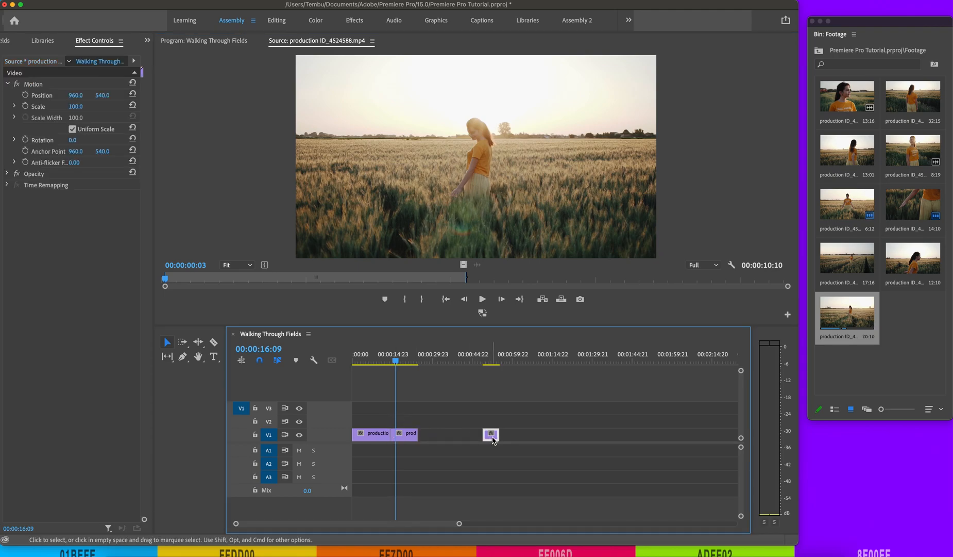
{"action": "left_click_drag", "start_coordinate": [492, 440], "coordinate": [429, 434]}
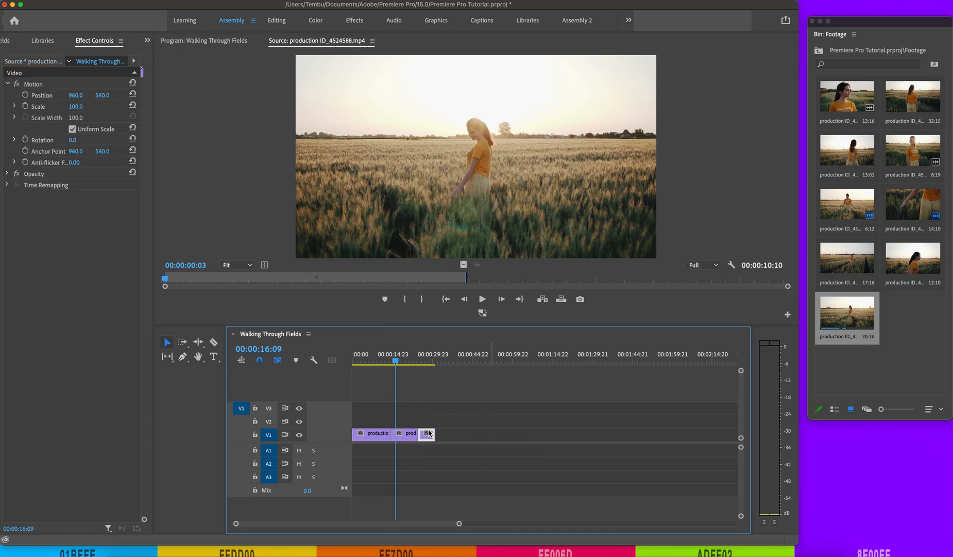
Play the sequence up to 00:00:21:06 and move the last clip to start there, overwriting the end of the middle clip
{"action": "left_click", "coordinate": [380, 360]}
{"action": "key", "text": "space"}
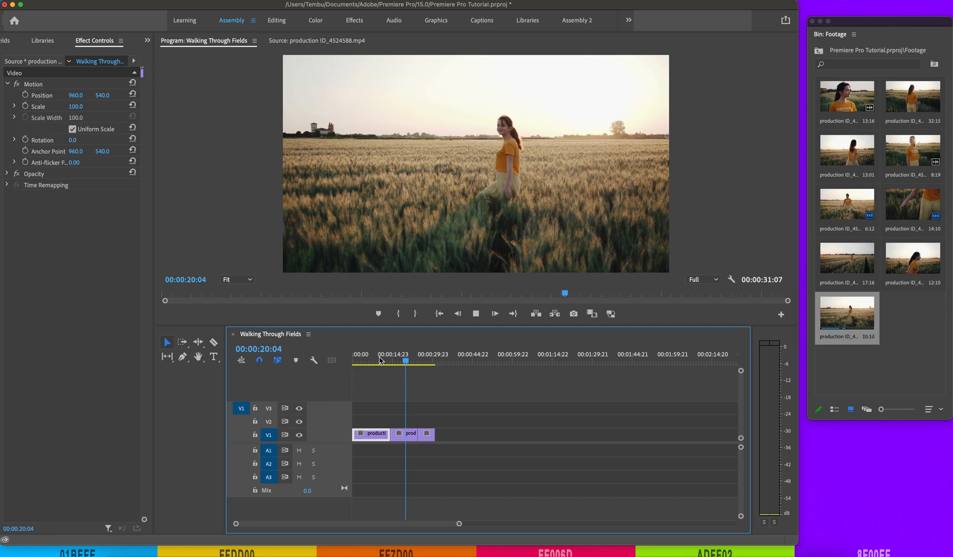
{"action": "key", "text": "space"}
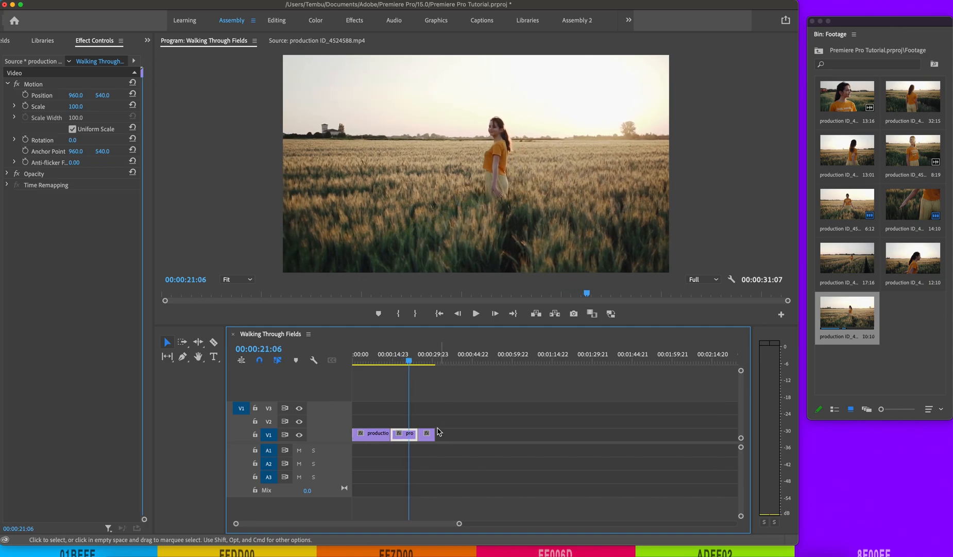
{"action": "left_click_drag", "start_coordinate": [422, 435], "coordinate": [421, 441]}
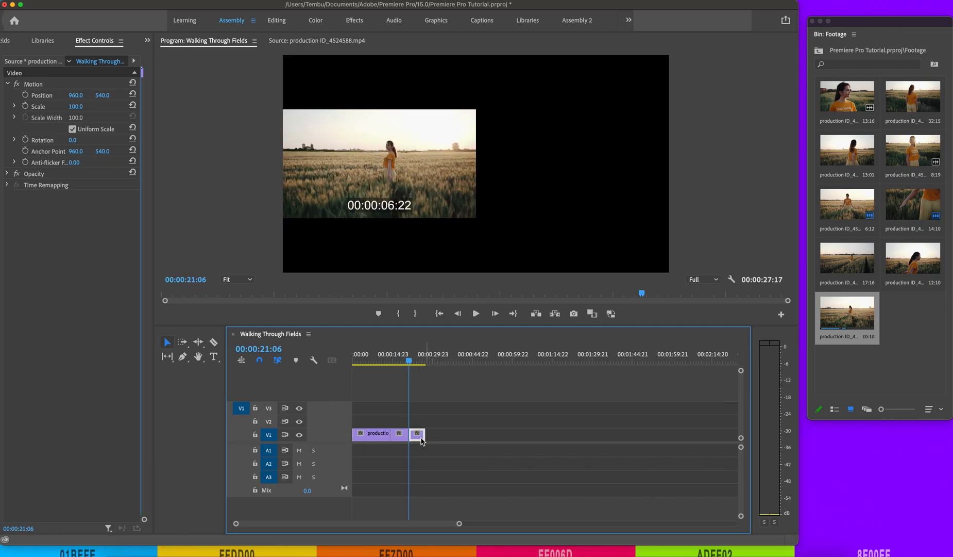
Play the sequence through the third clip to about 00:00:26:06 to review the cut, and clear the clip selection
{"action": "key", "text": "space"}
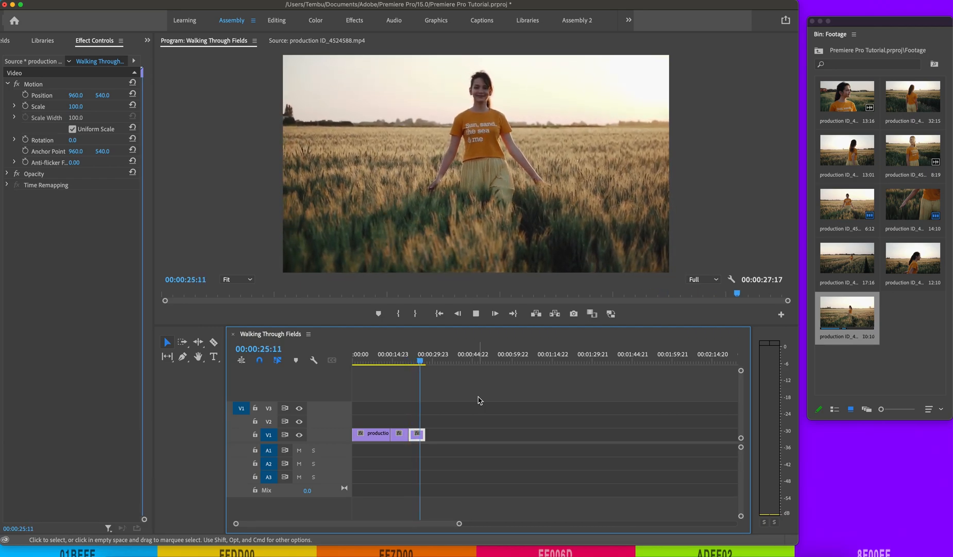
{"action": "key", "text": "space"}
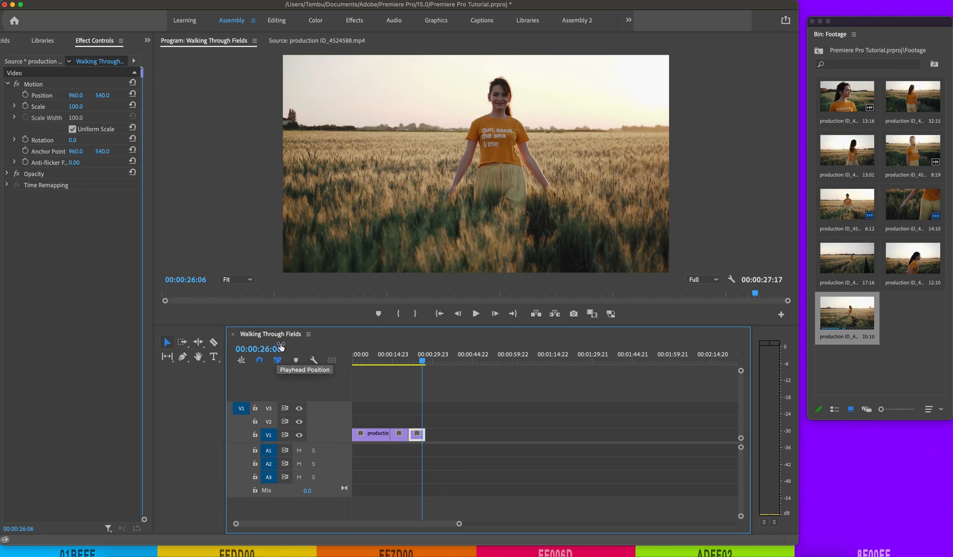
{"action": "left_click", "coordinate": [573, 422]}
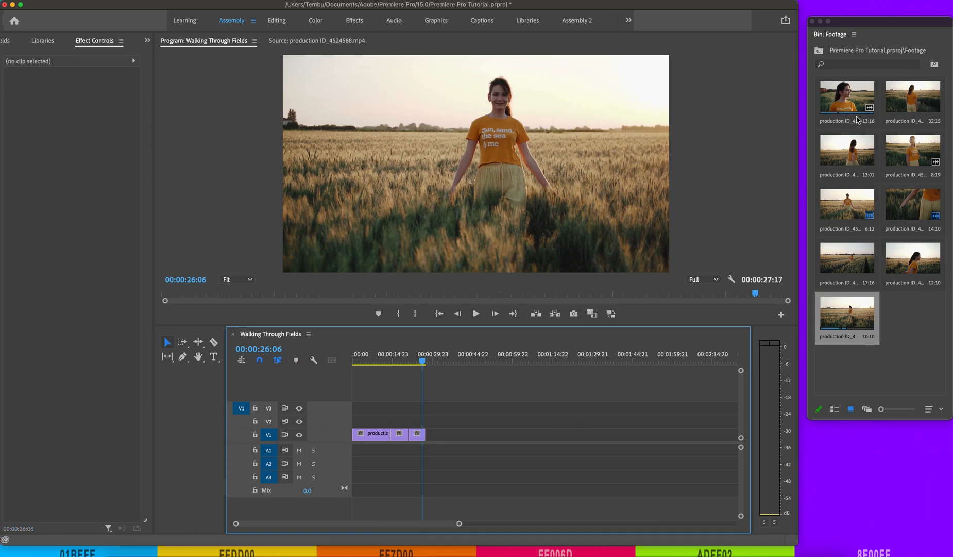
Open production ID_4524599 (1).mp4 in the Source monitor and mark an In point at 00:00:02:13
{"action": "double_click", "coordinate": [849, 108]}
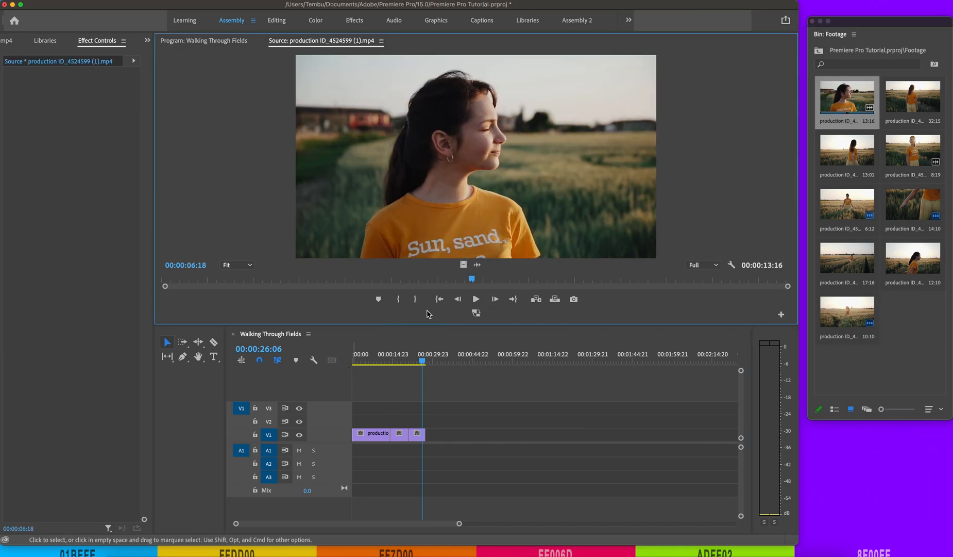
{"action": "left_click", "coordinate": [180, 278]}
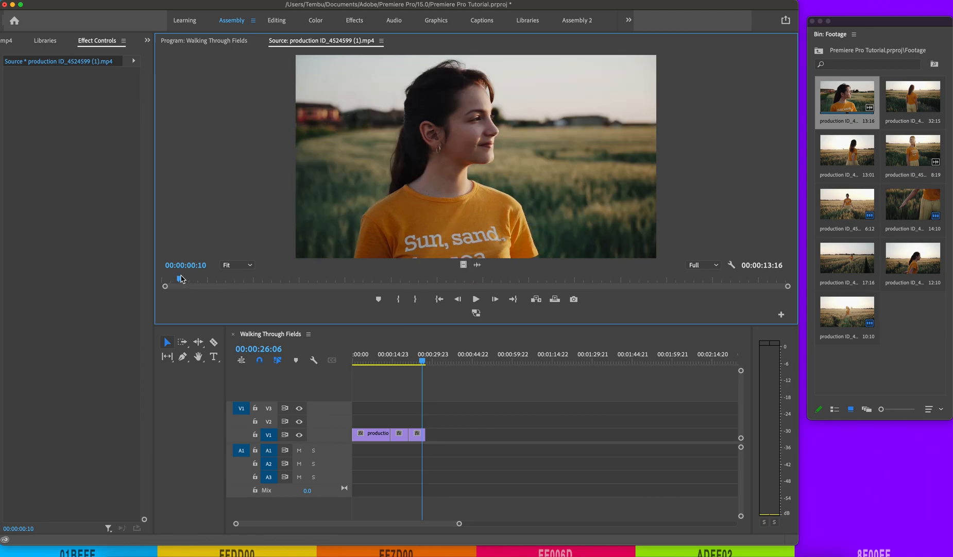
{"action": "left_click_drag", "start_coordinate": [182, 281], "coordinate": [279, 284]}
{"action": "key", "text": "i"}
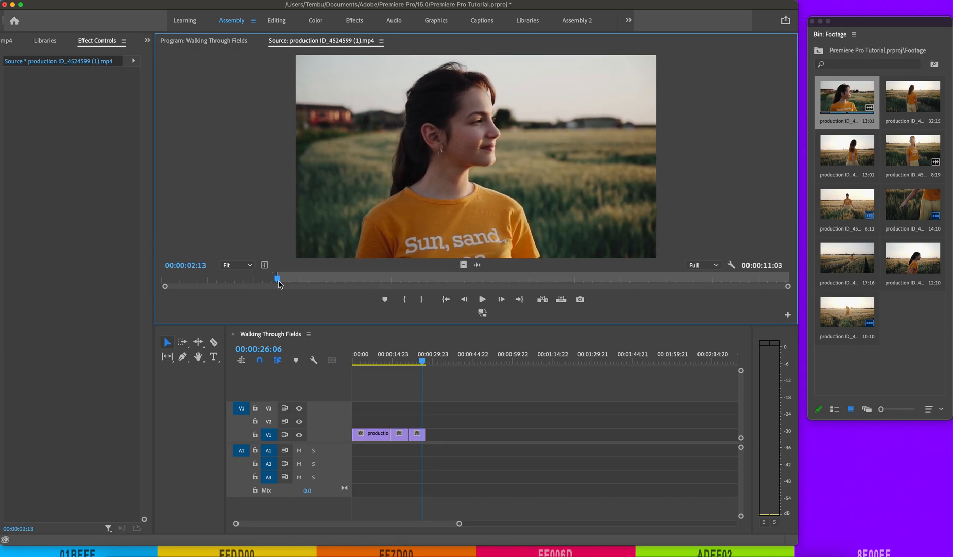
Mark the Out point at 00:00:08:11 and add only the clip's video after the third clip on track V1
{"action": "left_click_drag", "start_coordinate": [279, 283], "coordinate": [551, 287]}
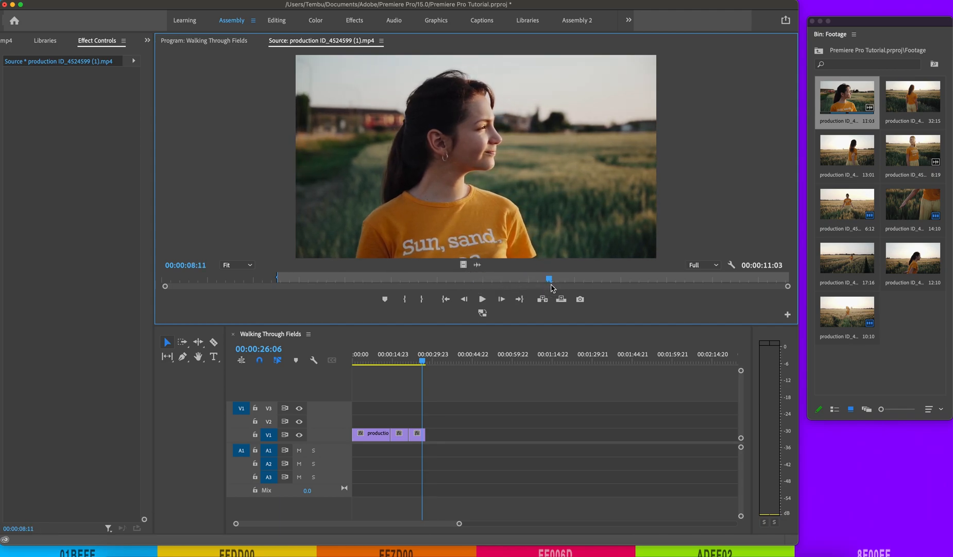
{"action": "key", "text": "o"}
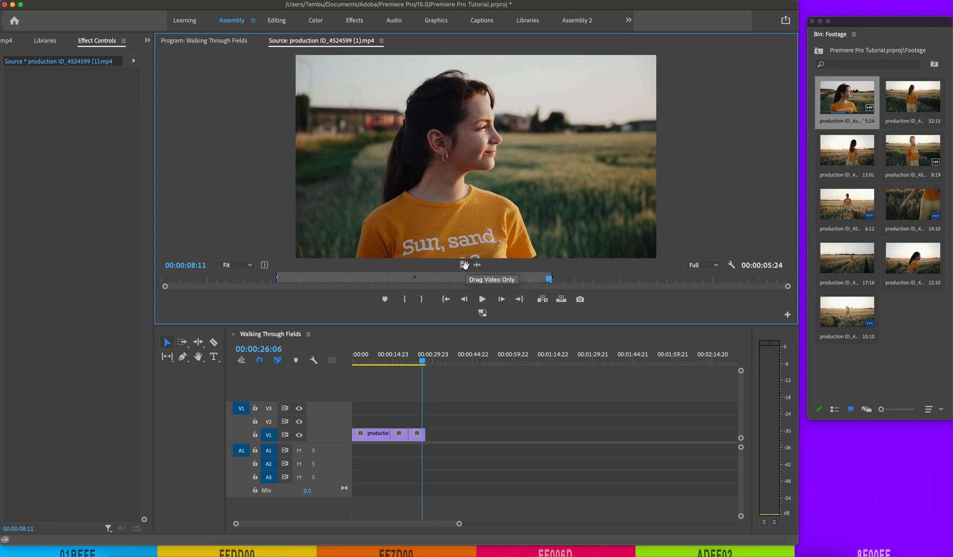
{"action": "left_click_drag", "start_coordinate": [464, 265], "coordinate": [430, 433]}
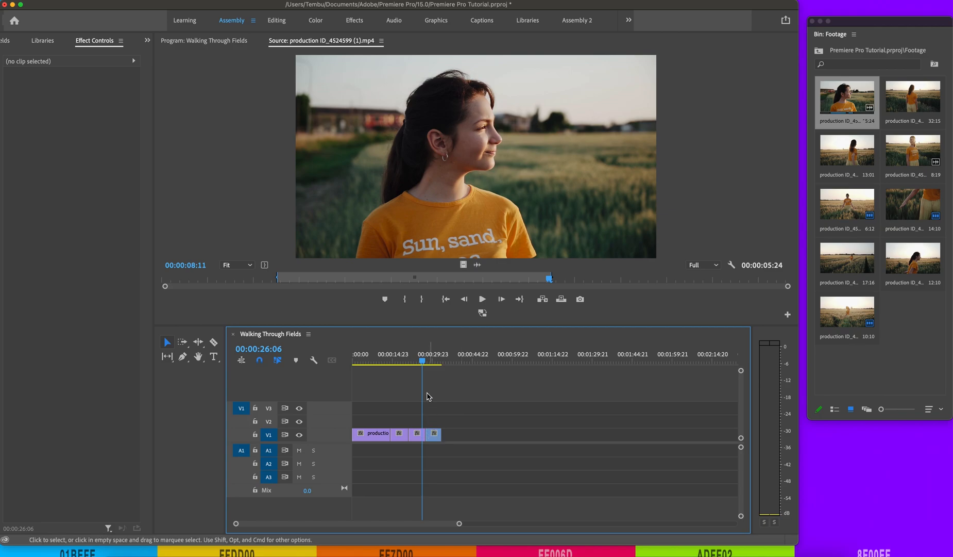
Preview production ID_4524596.mp4 and production ID_4524597.mp4 in the Source monitor by scrubbing through each clip
{"action": "left_click", "coordinate": [429, 358]}
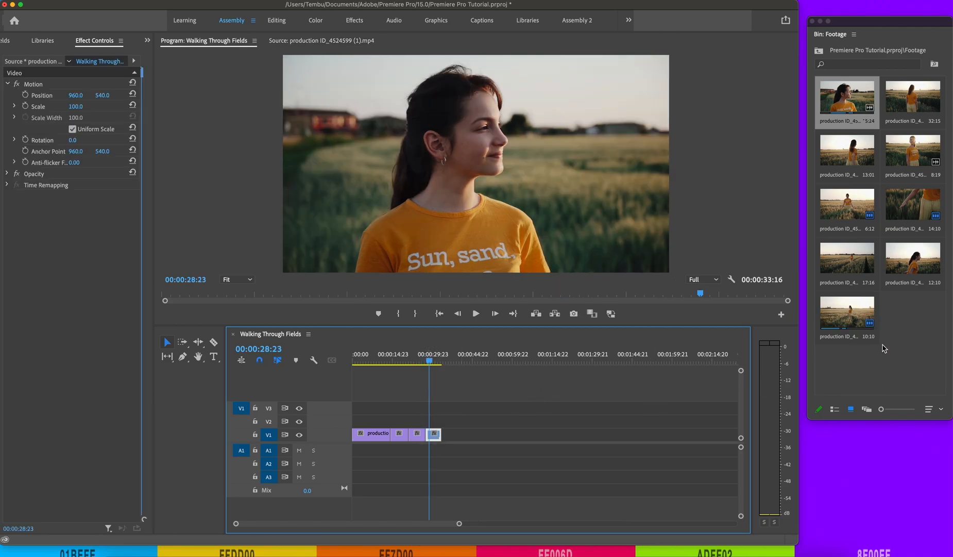
{"action": "left_click", "coordinate": [917, 155]}
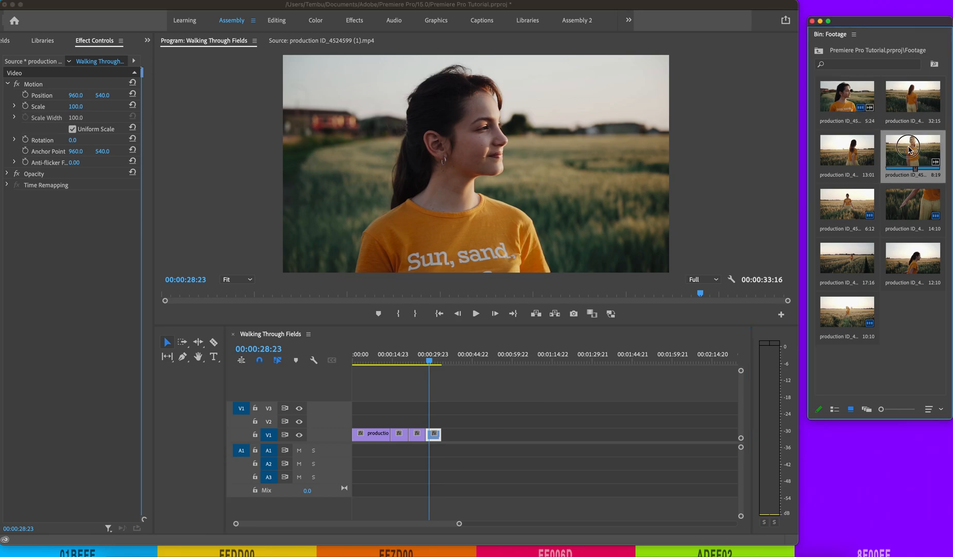
{"action": "double_click", "coordinate": [910, 151]}
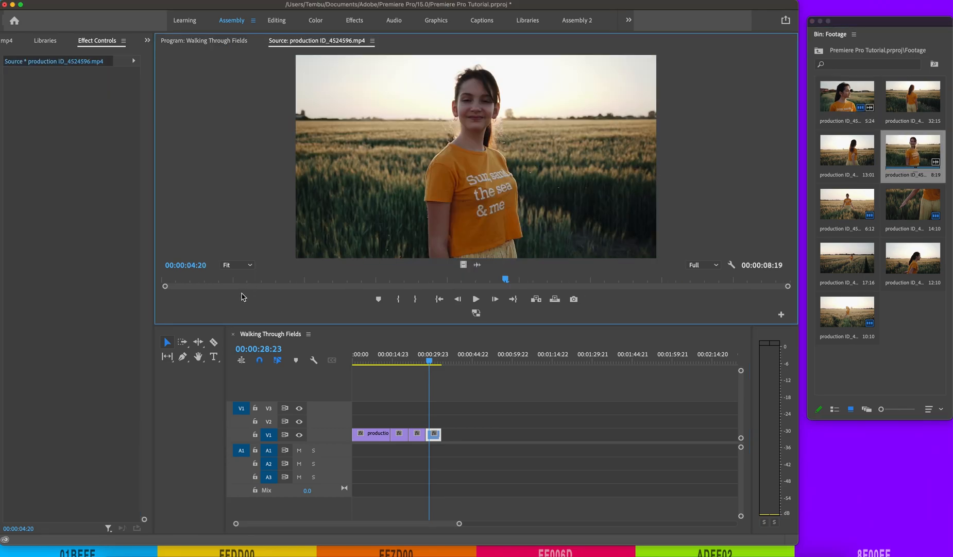
{"action": "left_click_drag", "start_coordinate": [173, 284], "coordinate": [772, 292]}
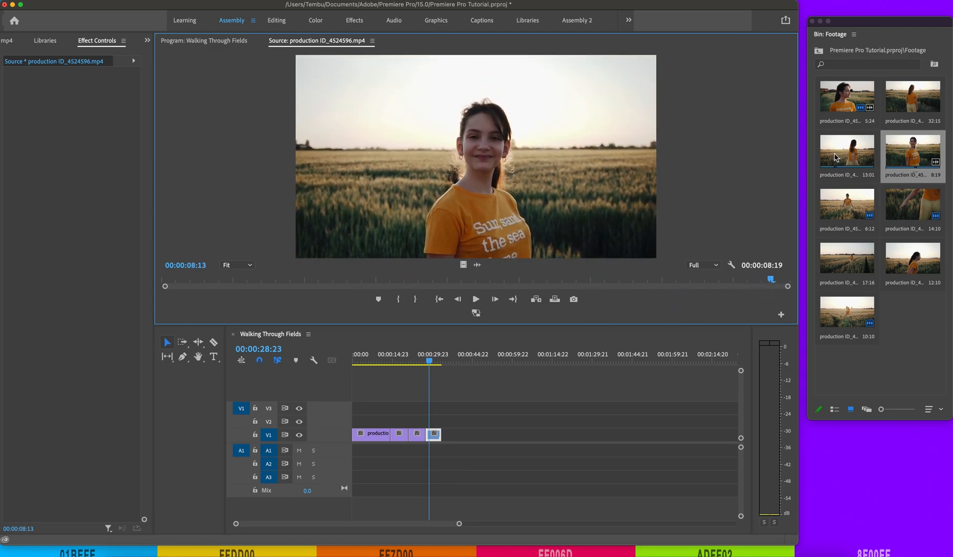
{"action": "double_click", "coordinate": [835, 158]}
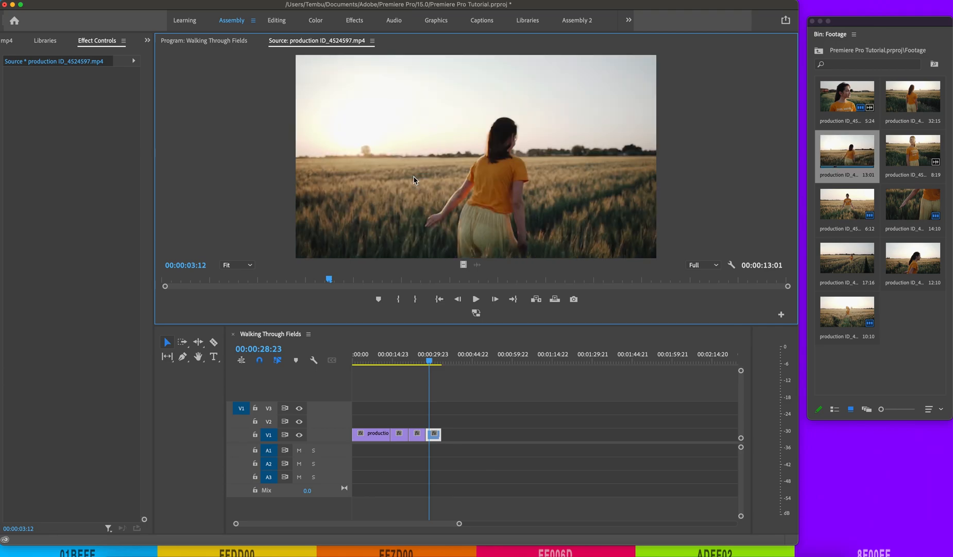
{"action": "left_click_drag", "start_coordinate": [173, 279], "coordinate": [379, 270]}
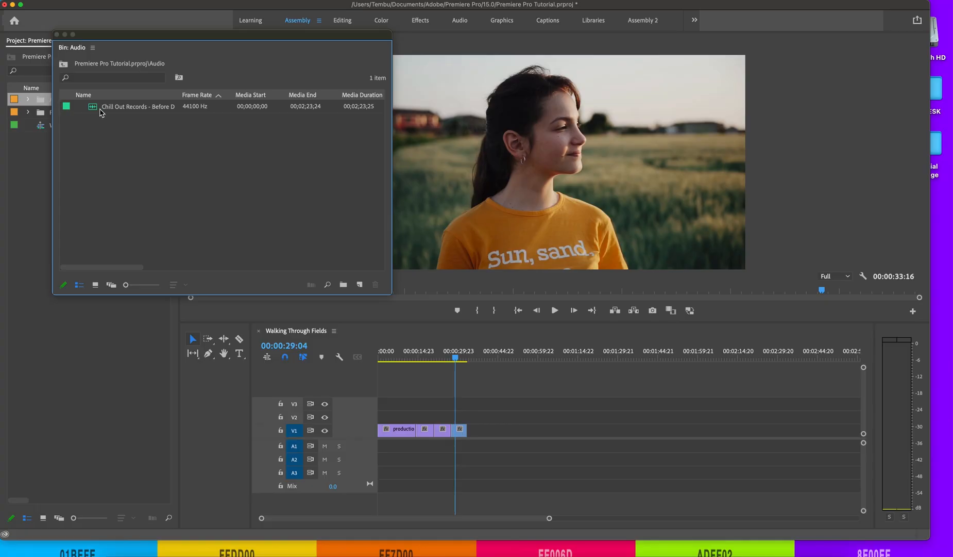
Open the Chill Out Records - Before Dawn - KaizanBlu.mp3 track in the Source monitor and close the Audio bin window
{"action": "mouse_move", "coordinate": [94, 110]}
{"action": "left_mouse_down"}
{"action": "mouse_move", "coordinate": [147, 193]}
{"action": "mouse_move", "coordinate": [94, 112]}
{"action": "left_mouse_up"}
{"action": "double_click", "coordinate": [94, 110]}
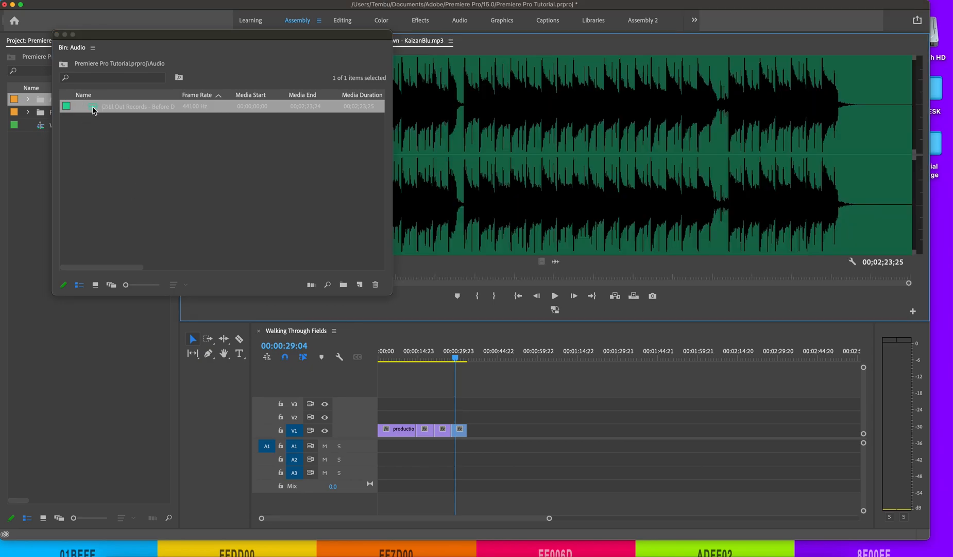
{"action": "left_click", "coordinate": [65, 34]}
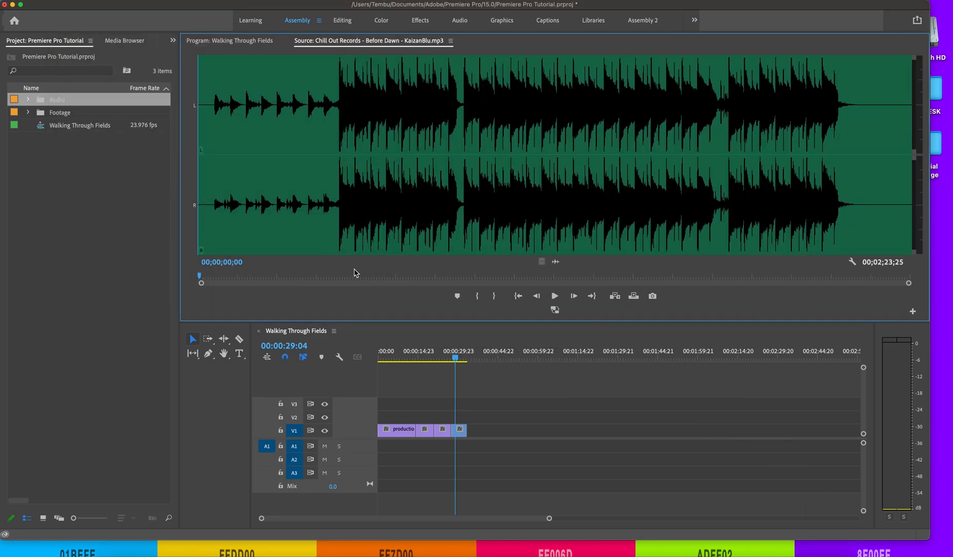
Listen to the music around the point where the beat kicks in and mark an In point at 00;00;22;09
{"action": "left_click", "coordinate": [276, 278]}
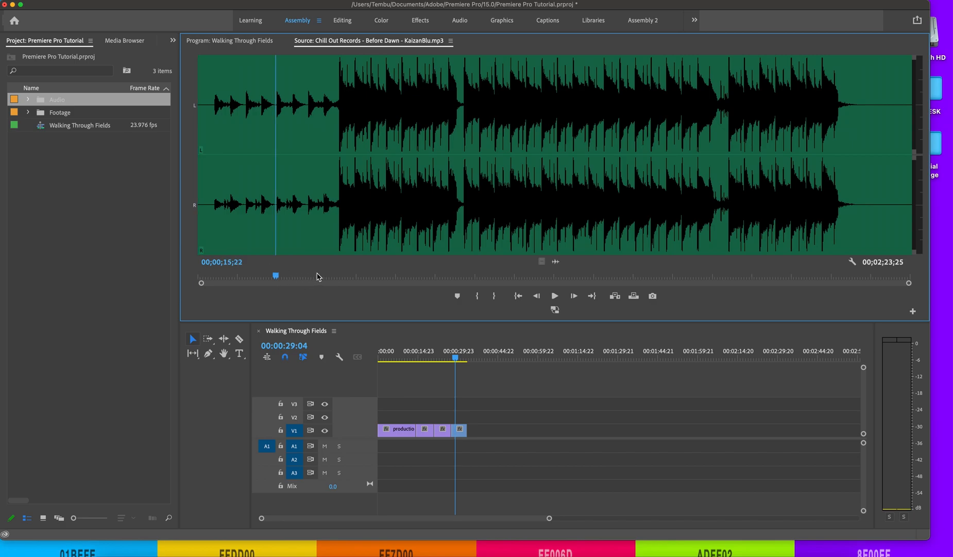
{"action": "key", "text": "space"}
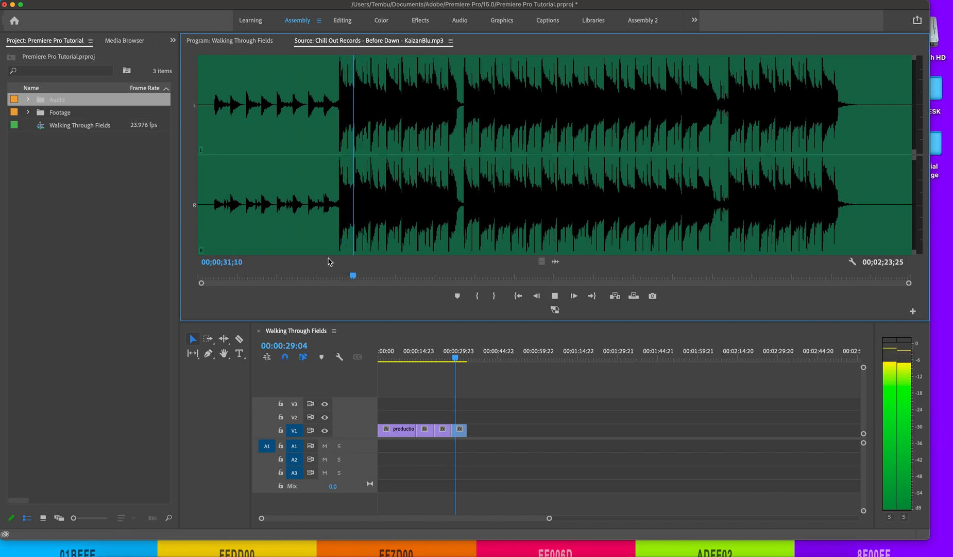
{"action": "left_click", "coordinate": [309, 201]}
{"action": "left_click", "coordinate": [308, 201]}
{"action": "left_click", "coordinate": [309, 201]}
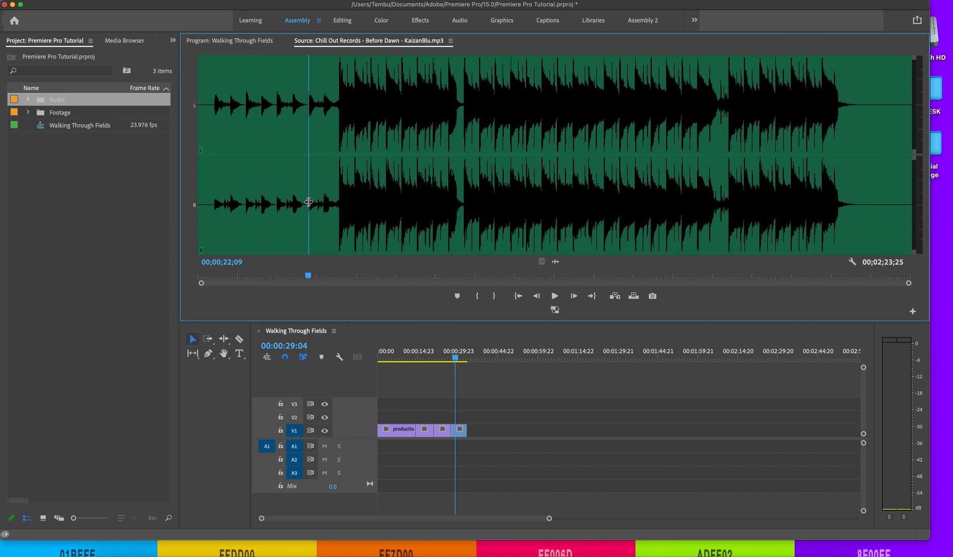
{"action": "key", "text": "space"}
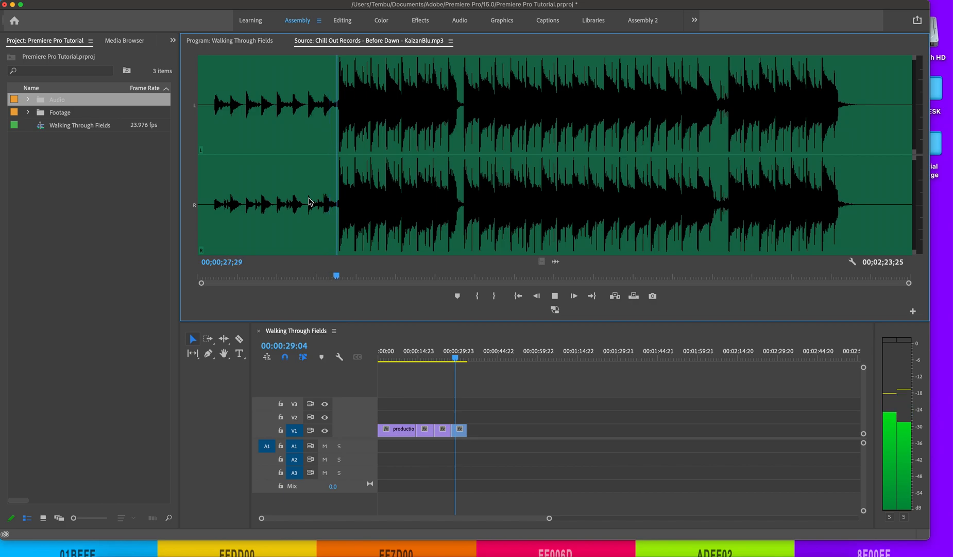
{"action": "left_click", "coordinate": [309, 198]}
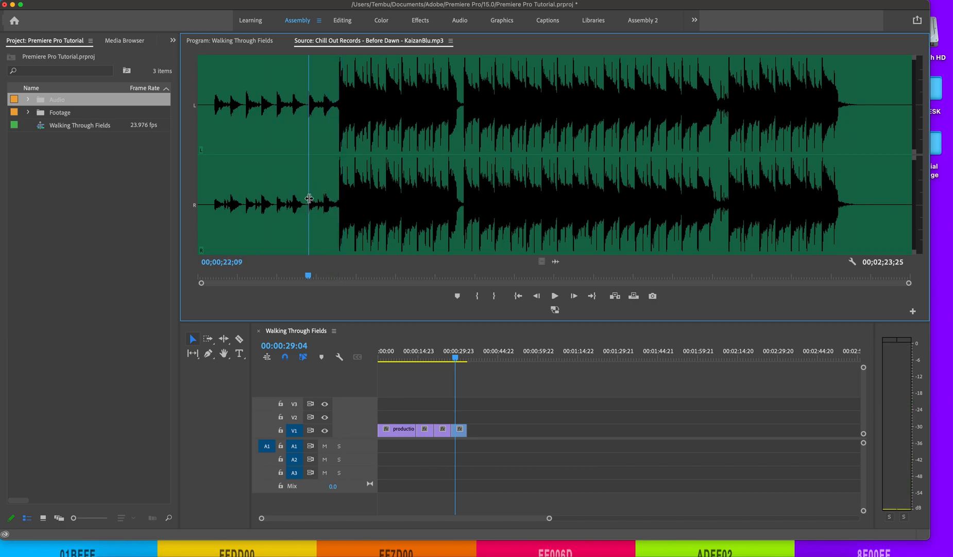
{"action": "key", "text": "i"}
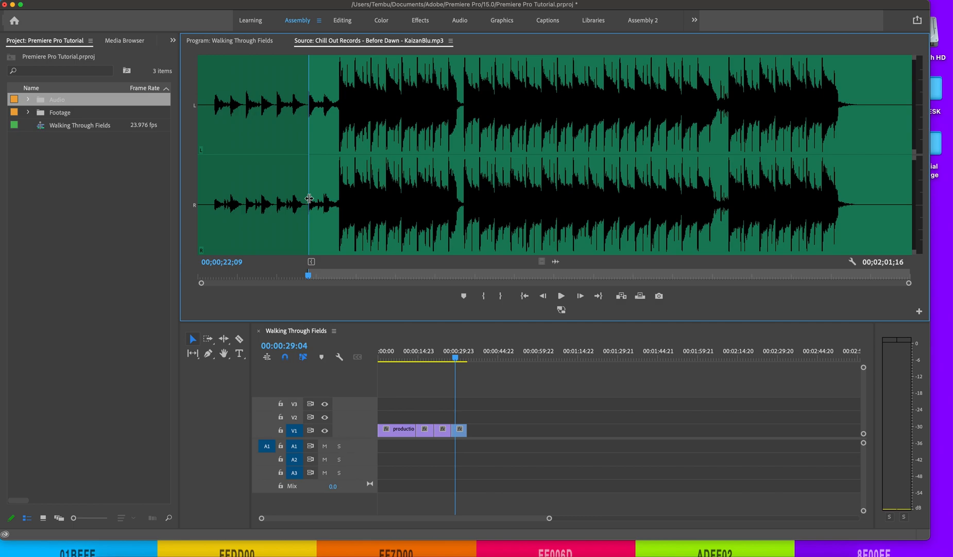
Scrub further through the music track and mark its Out point at 00;01;16;21
{"action": "left_click_drag", "start_coordinate": [308, 274], "coordinate": [563, 293]}
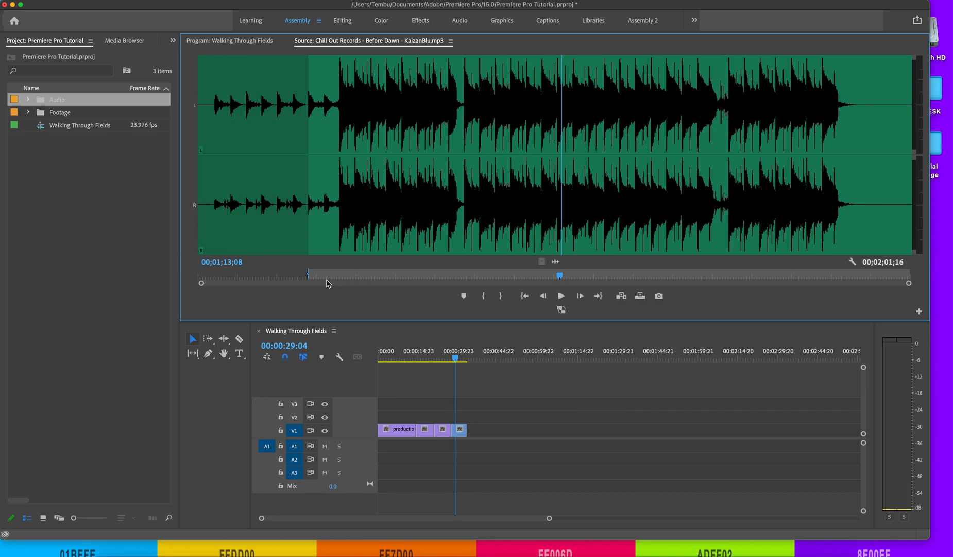
{"action": "left_click_drag", "start_coordinate": [560, 275], "coordinate": [576, 275]}
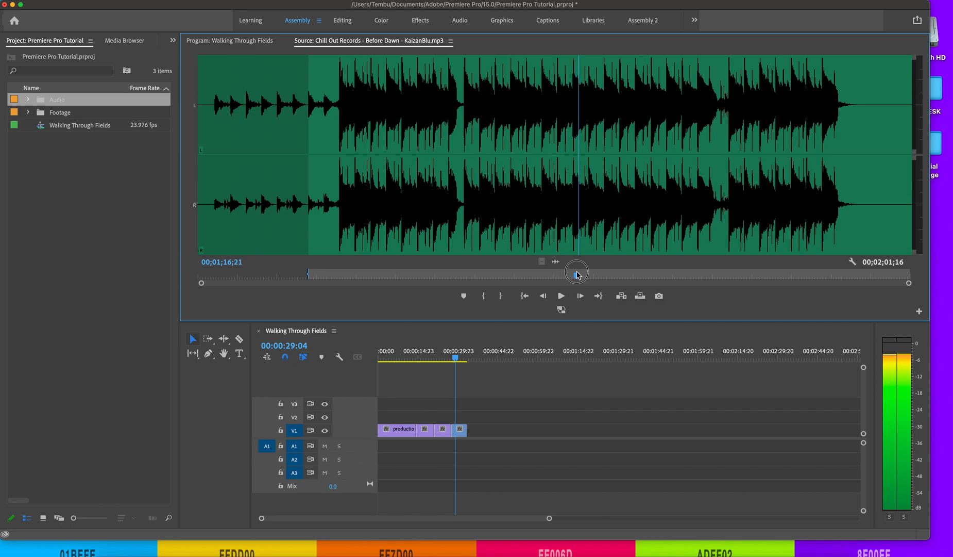
{"action": "key", "text": "o"}
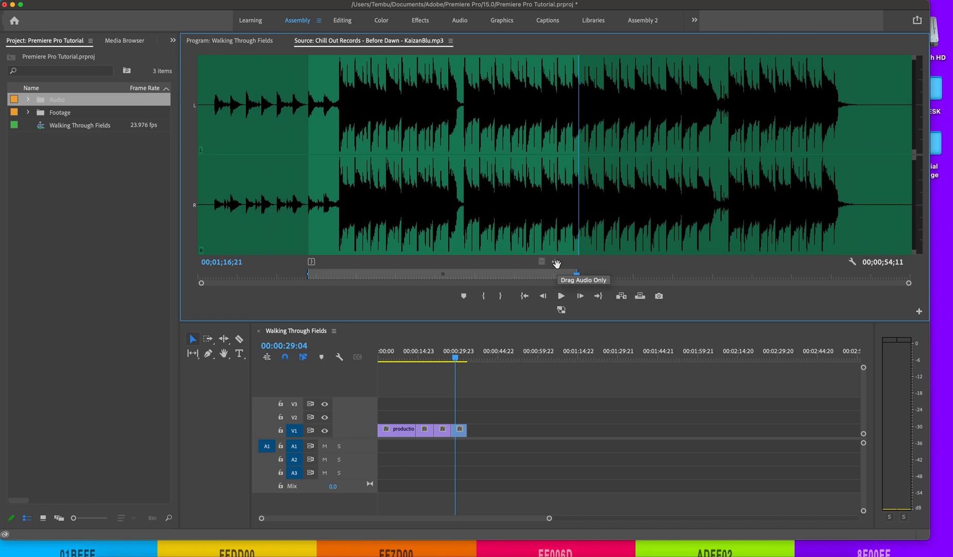
Add the marked music to track A1 from the sequence start and trim its end to the end of the last video clip
{"action": "left_click_drag", "start_coordinate": [556, 263], "coordinate": [383, 448]}
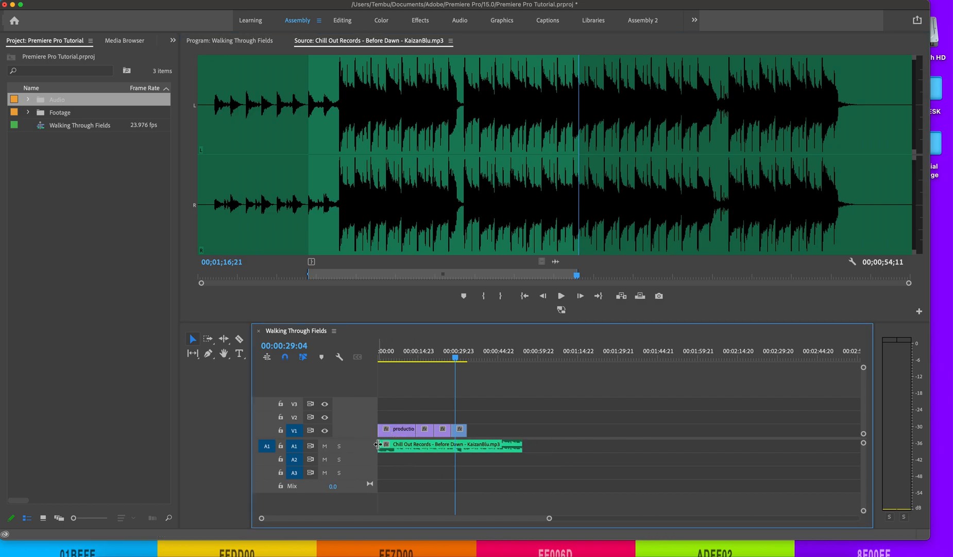
{"action": "left_click_drag", "start_coordinate": [531, 448], "coordinate": [474, 447]}
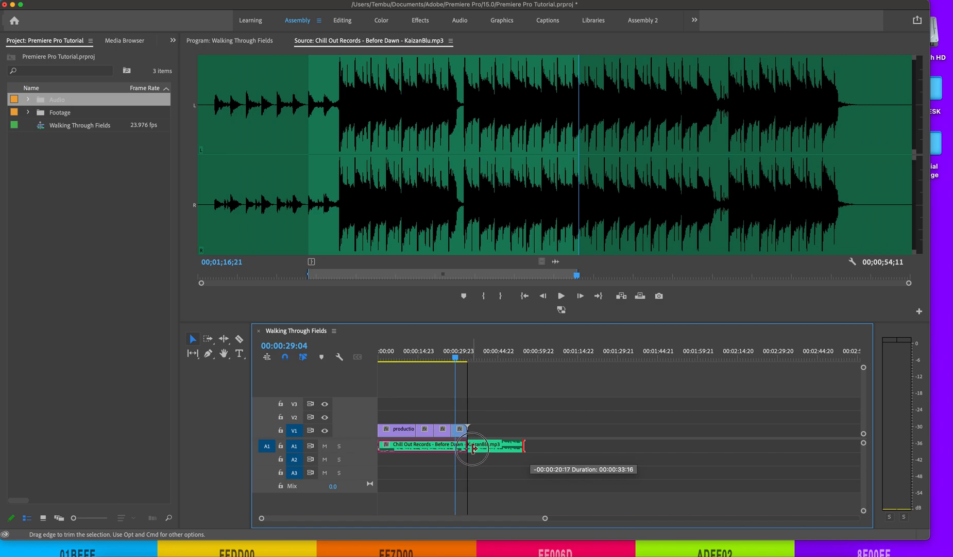
{"action": "left_click_drag", "start_coordinate": [474, 448], "coordinate": [468, 446]}
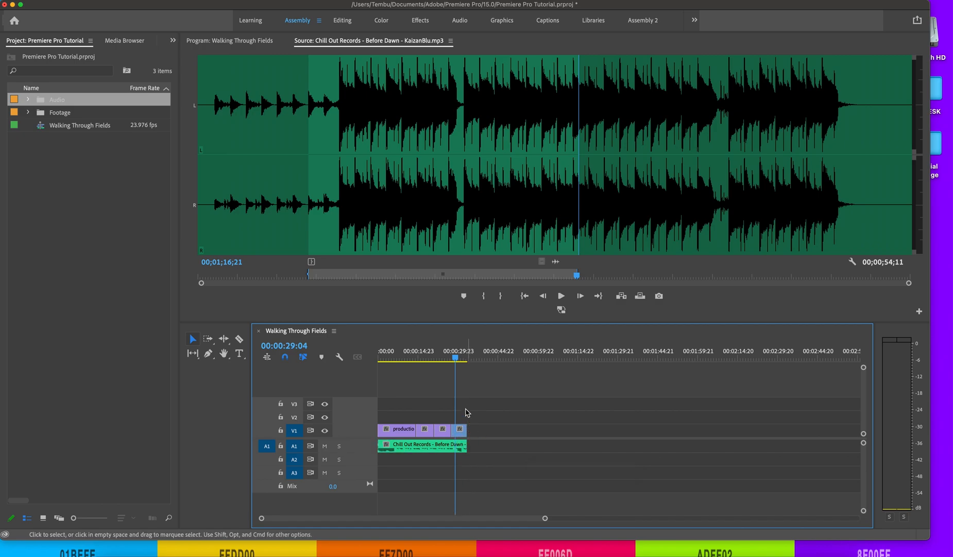
Shorten the music on A1 and the last video clip on V1 so that both end at 00:00:31:07
{"action": "left_click", "coordinate": [461, 360]}
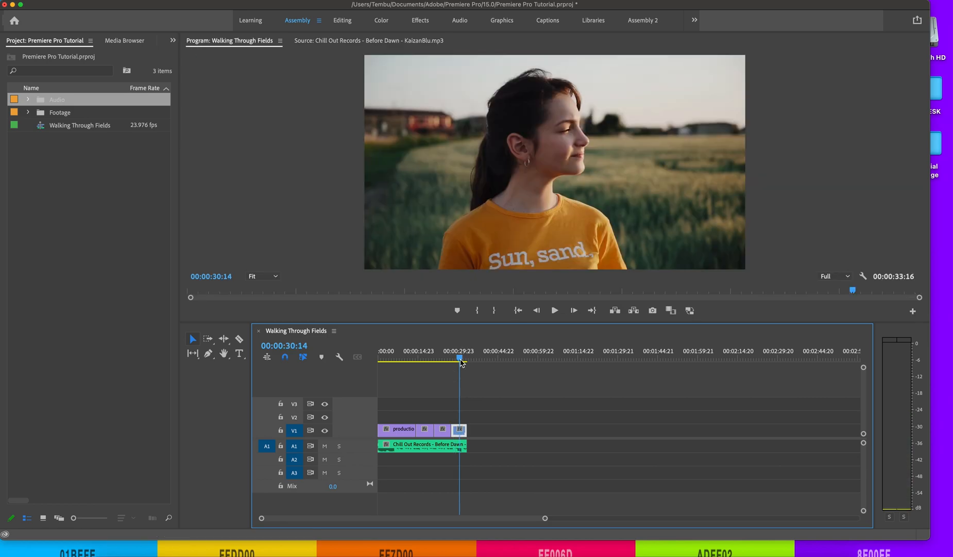
{"action": "key", "text": "="}
{"action": "key", "text": "="}
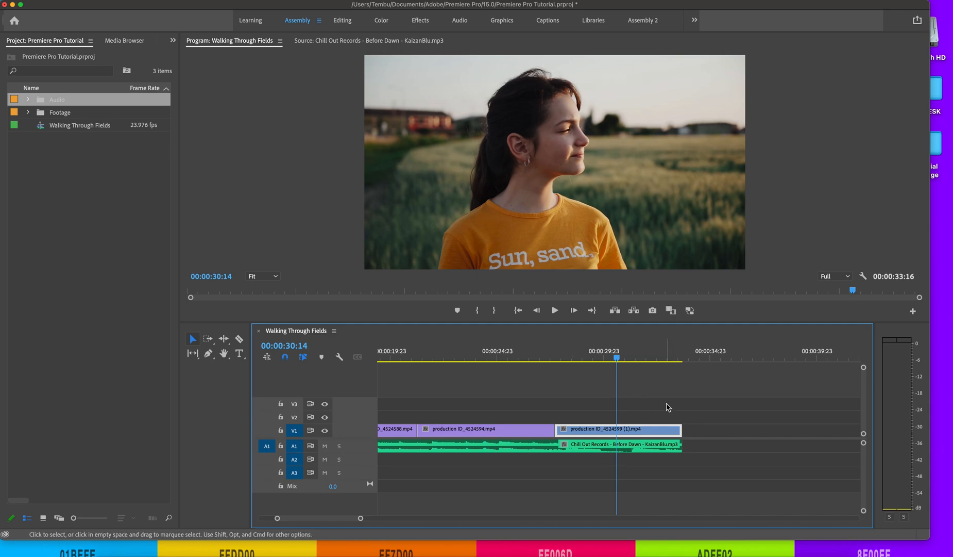
{"action": "left_click_drag", "start_coordinate": [685, 445], "coordinate": [630, 446]}
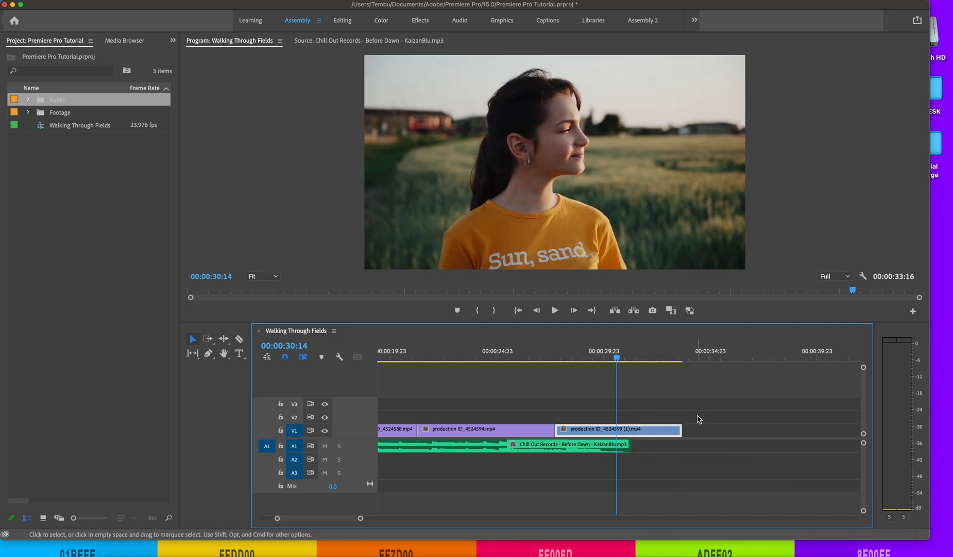
{"action": "left_click_drag", "start_coordinate": [682, 430], "coordinate": [635, 429]}
{"action": "left_click", "coordinate": [586, 396]}
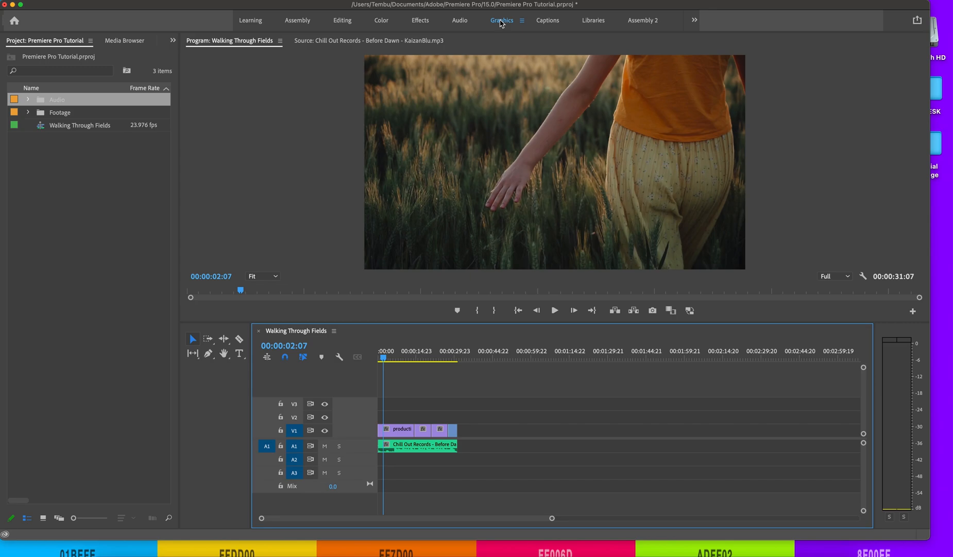
Switch to the Graphics workspace and add the title text "Learning Premiere Pro" over the first clip at 00:00:02:07
{"action": "left_click", "coordinate": [500, 22]}
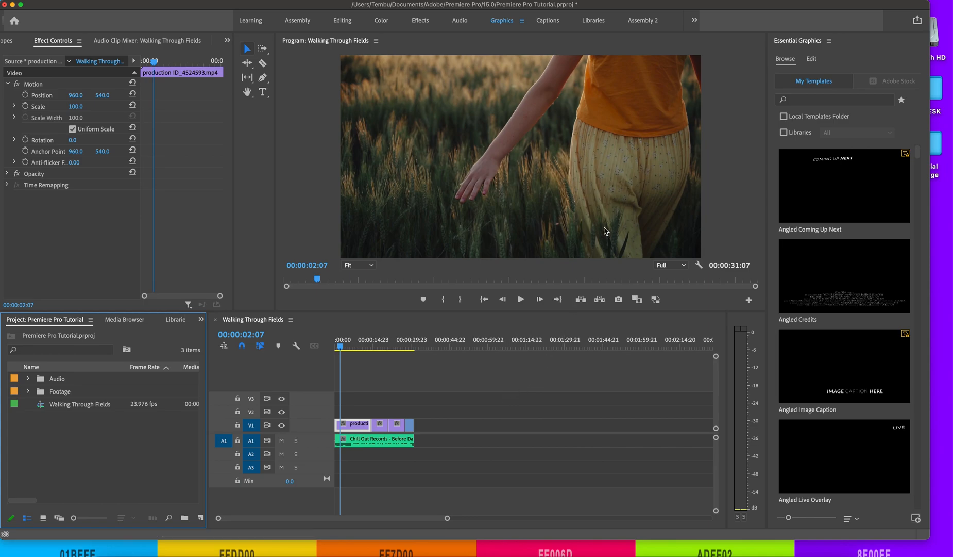
{"action": "left_click", "coordinate": [264, 94]}
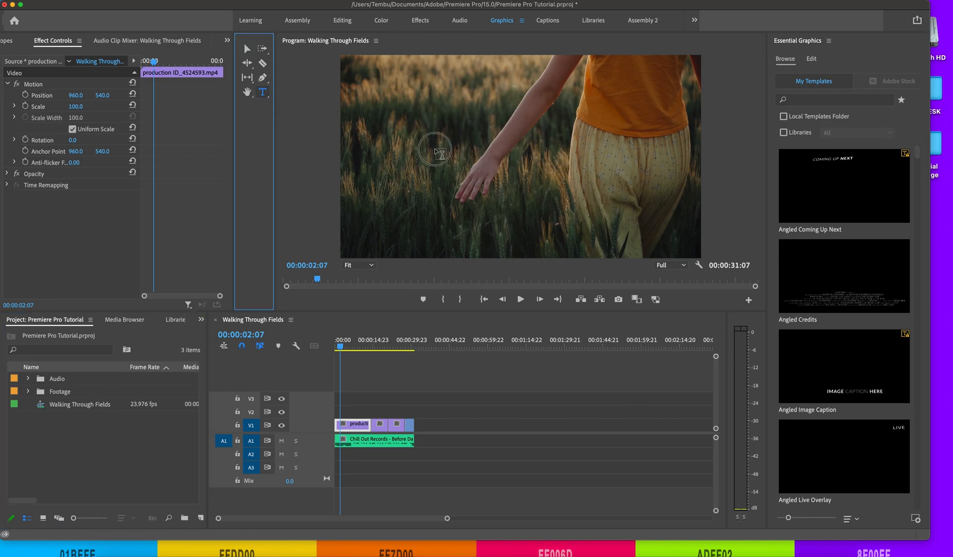
{"action": "left_click", "coordinate": [435, 148]}
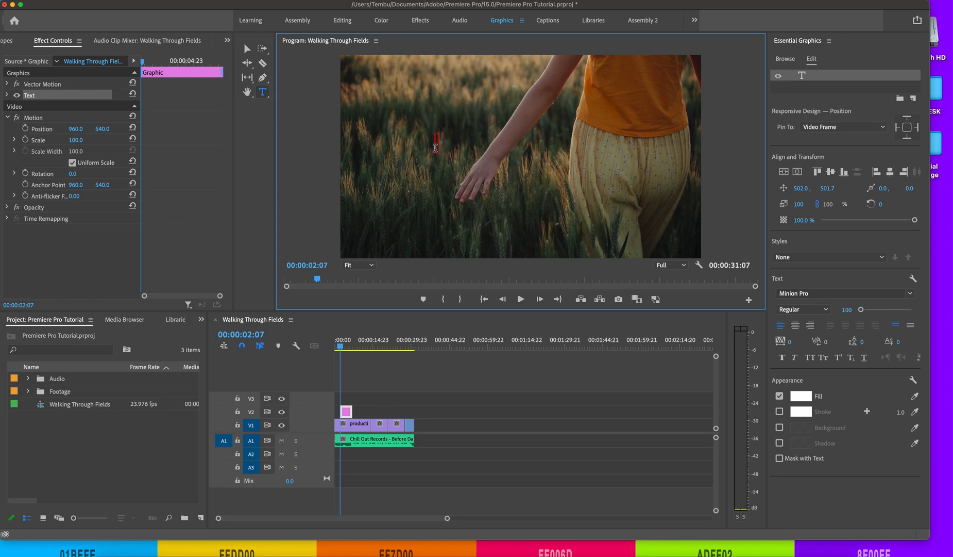
{"action": "type", "text": "Learning"}
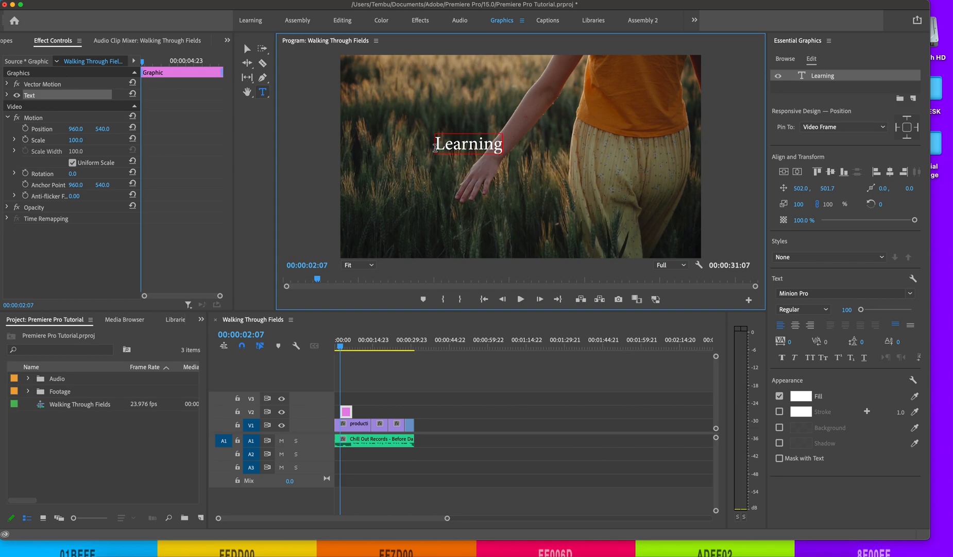
{"action": "type", "text": " Premiere"}
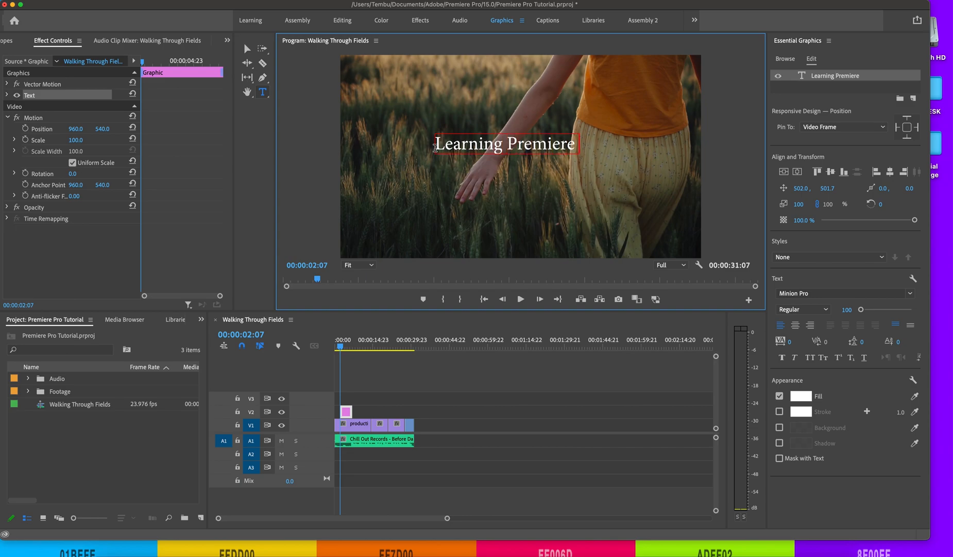
{"action": "type", "text": " Pro"}
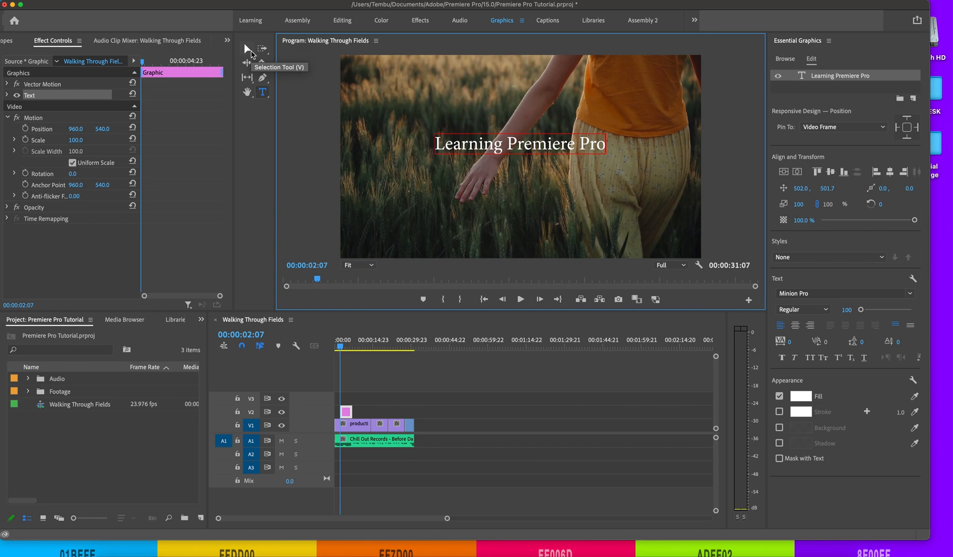
Try the title in other places in the frame, and center it vertically and horizontally
{"action": "left_click", "coordinate": [248, 49]}
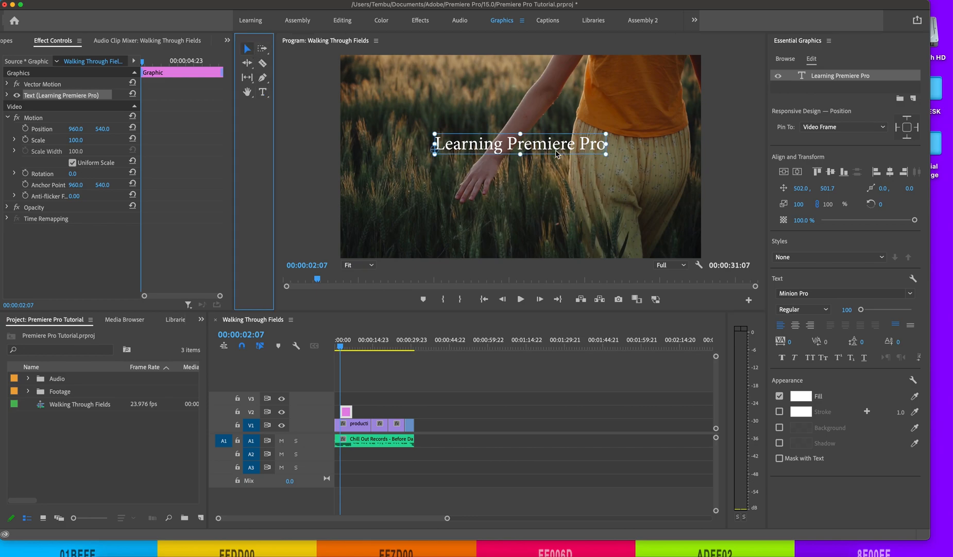
{"action": "left_click_drag", "start_coordinate": [559, 153], "coordinate": [493, 223]}
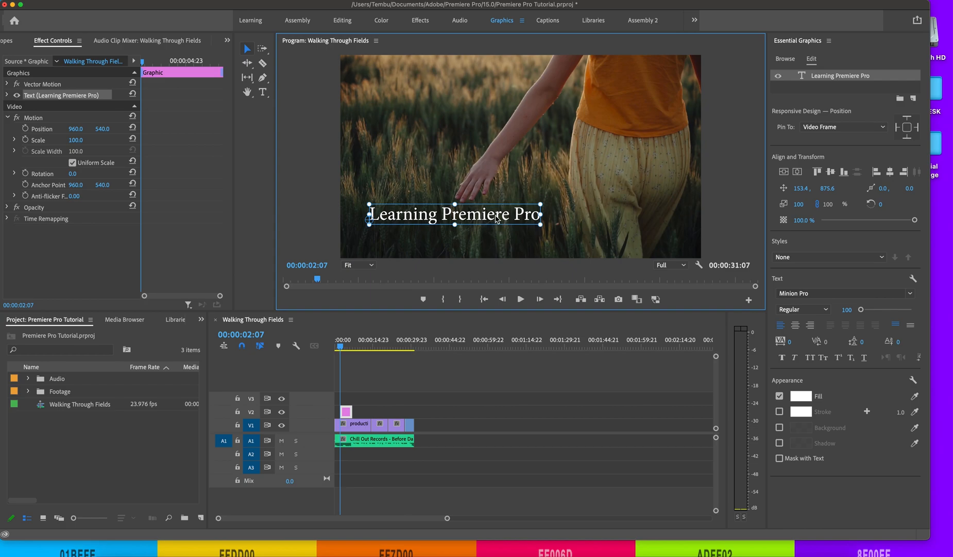
{"action": "left_click_drag", "start_coordinate": [496, 219], "coordinate": [584, 161]}
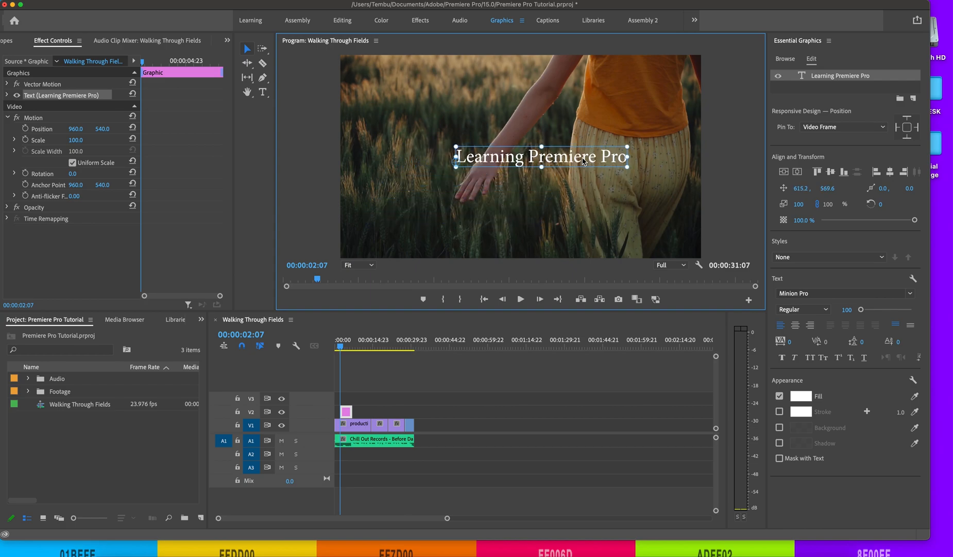
{"action": "left_click", "coordinate": [832, 173]}
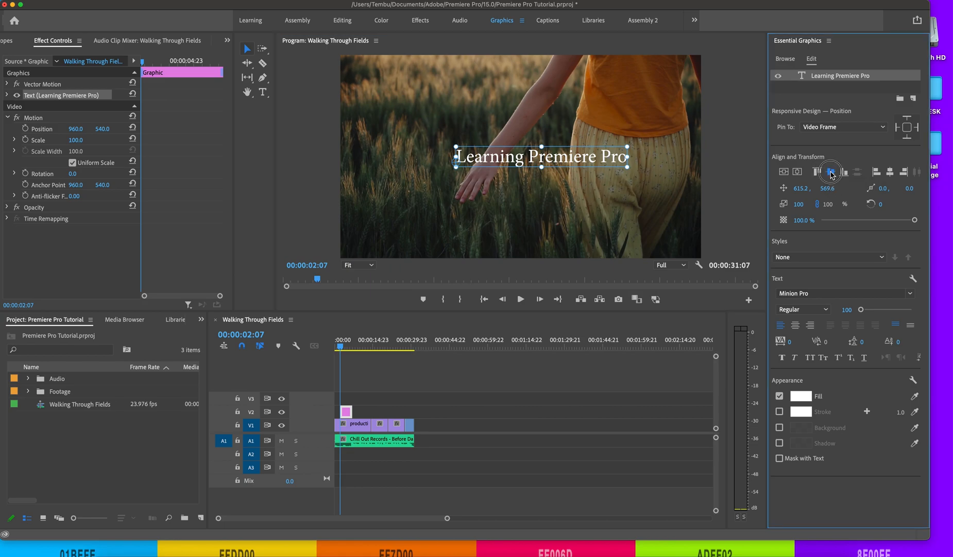
{"action": "left_click", "coordinate": [890, 174]}
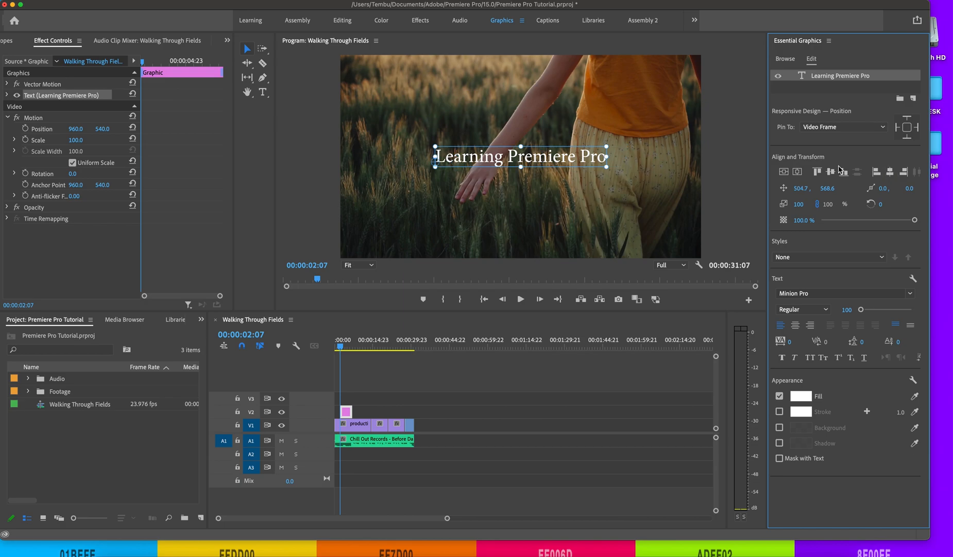
Move the "Learning Premiere Pro" title to the lower-left area of the video frame, at about 153, 914
{"action": "left_click", "coordinate": [532, 127]}
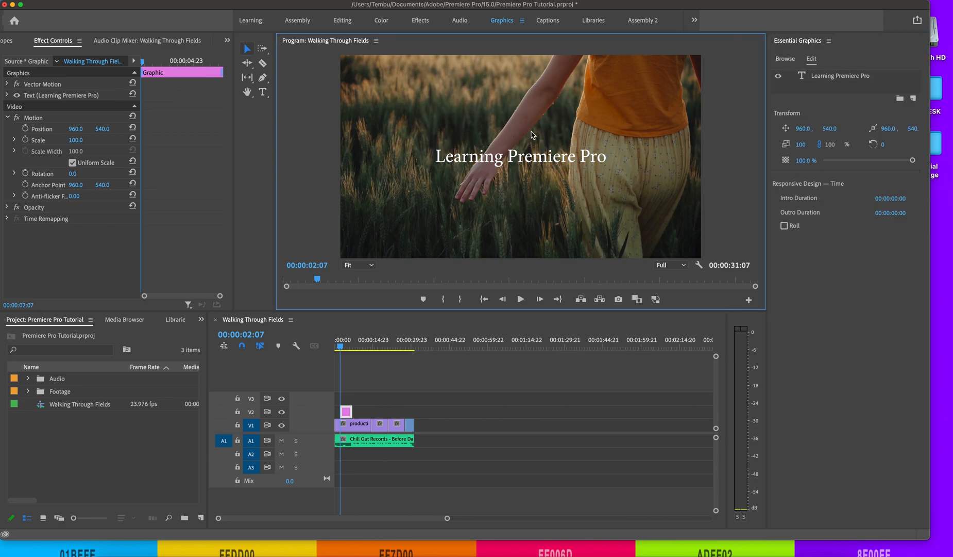
{"action": "left_click", "coordinate": [560, 161]}
{"action": "left_click_drag", "start_coordinate": [561, 161], "coordinate": [494, 223]}
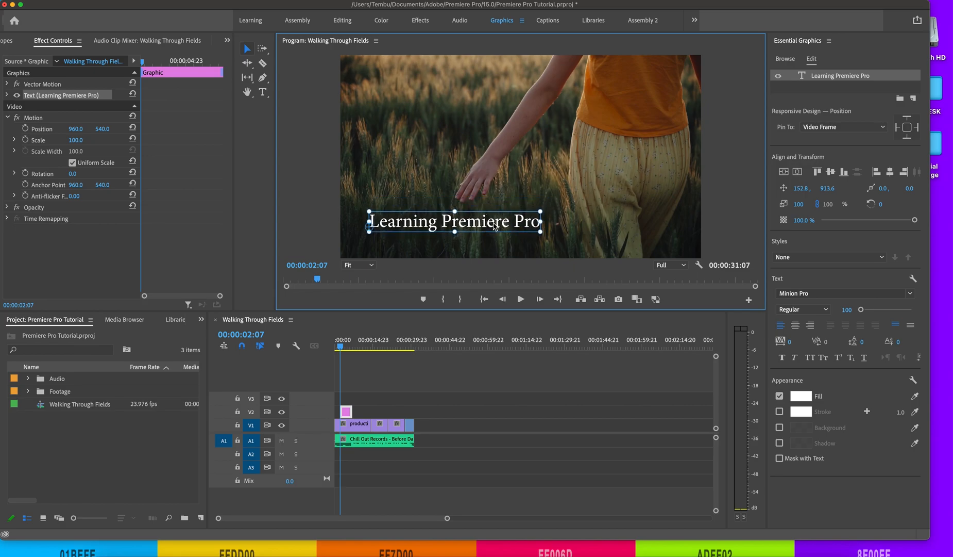
{"action": "left_click", "coordinate": [541, 188]}
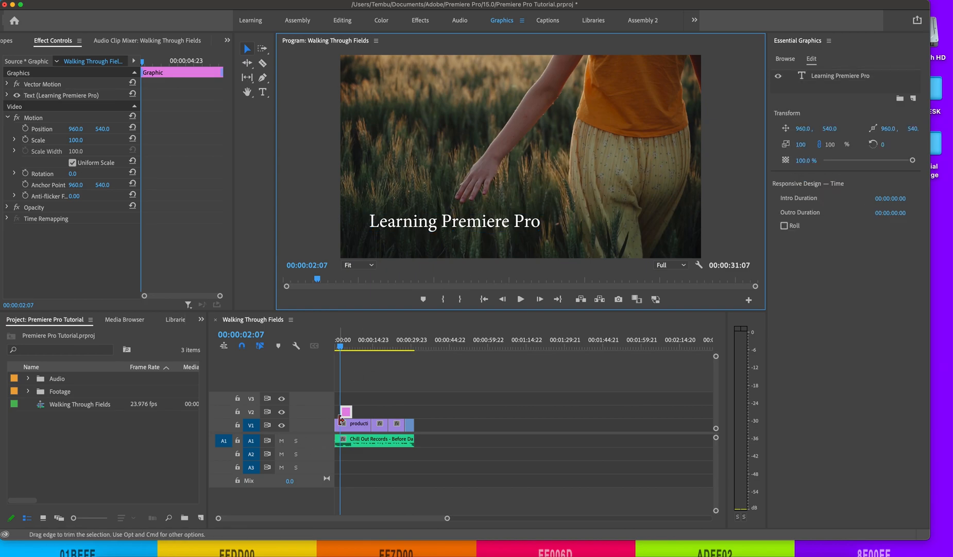
Move the title clip on V2 earlier so that it starts at 00:00:00:17, with the playhead at the sequence start
{"action": "key", "text": "equal"}
{"action": "key", "text": "equal"}
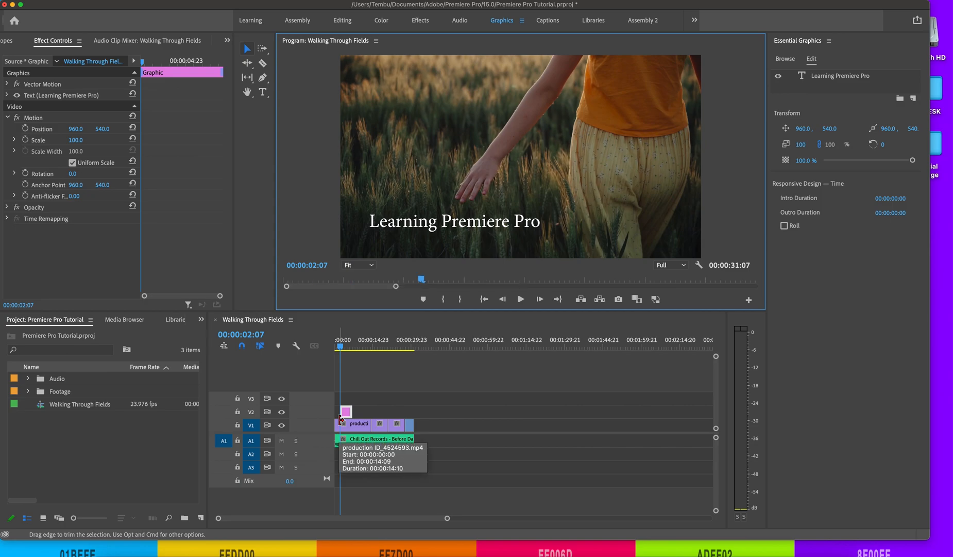
{"action": "left_click", "coordinate": [380, 395]}
{"action": "key", "text": "minus"}
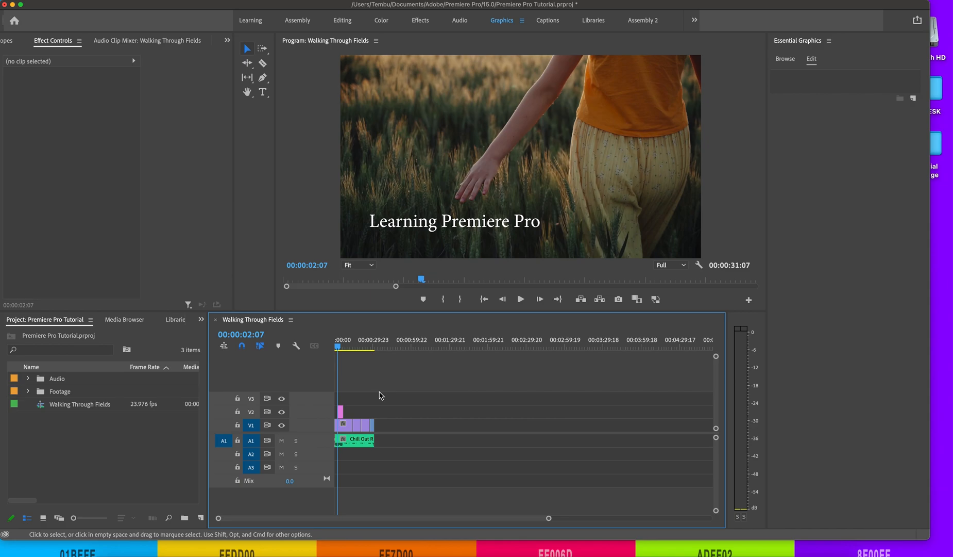
{"action": "key", "text": "equal"}
{"action": "key", "text": "equal"}
{"action": "key", "text": "equal"}
{"action": "key", "text": "equal"}
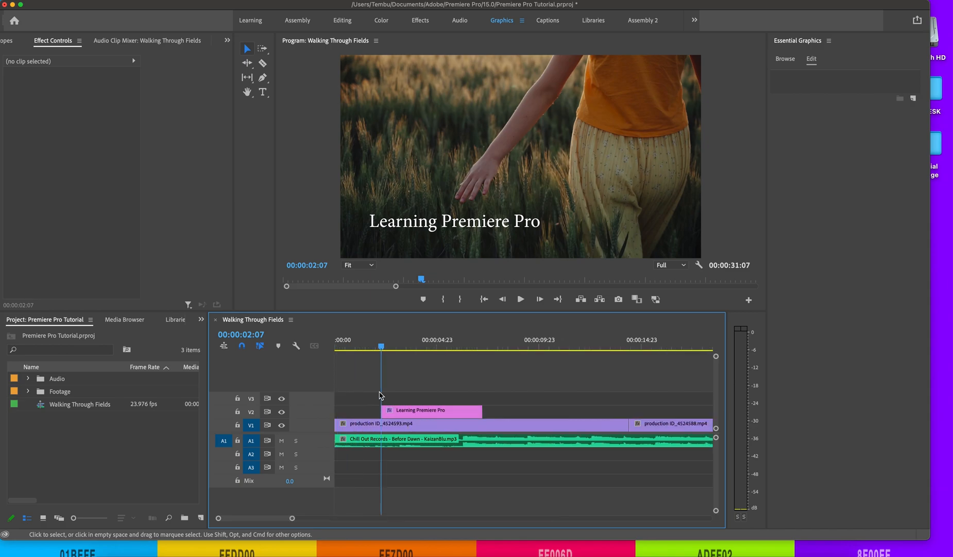
{"action": "left_click_drag", "start_coordinate": [381, 346], "coordinate": [319, 344]}
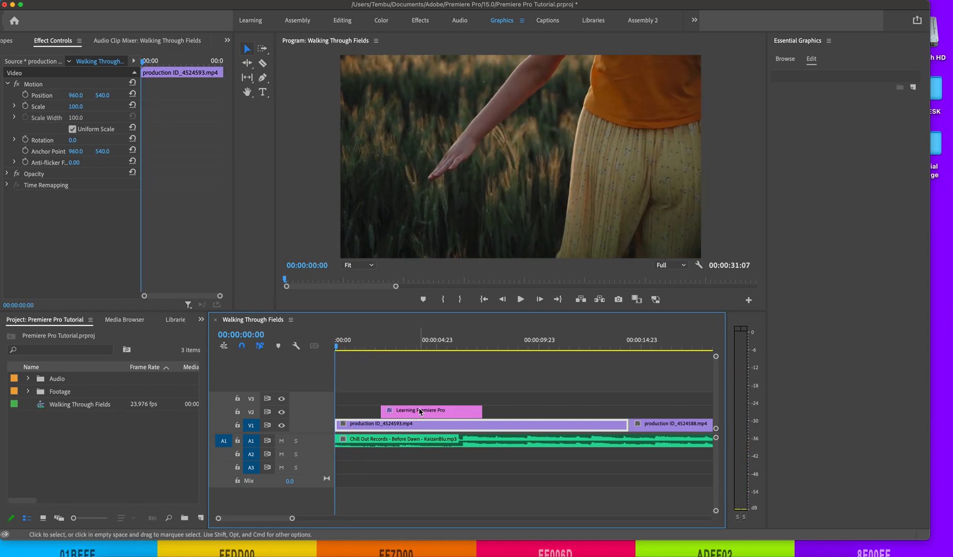
{"action": "left_click_drag", "start_coordinate": [419, 408], "coordinate": [395, 413]}
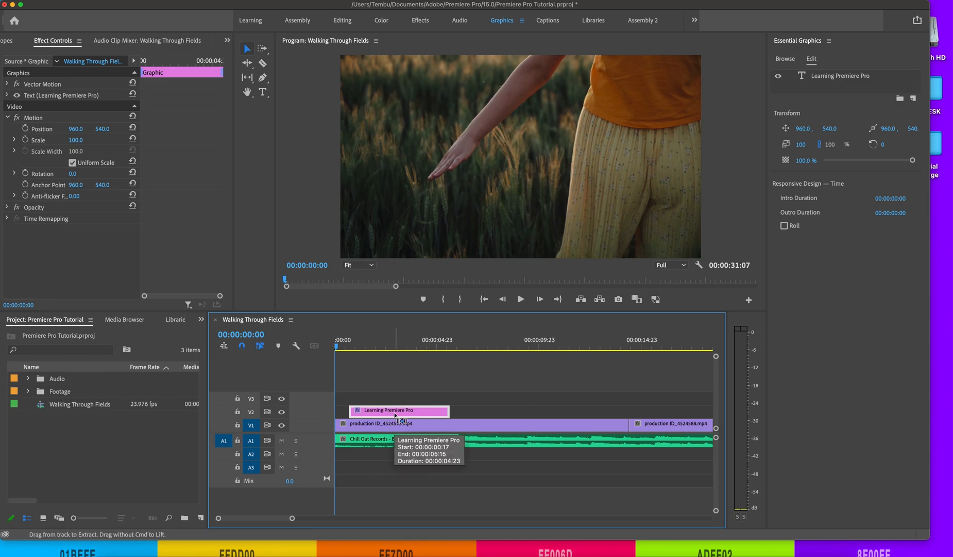
Try Cross Dissolve transitions at both ends of the title clip, remove them and preview the title without them
{"action": "key", "text": "shift+d"}
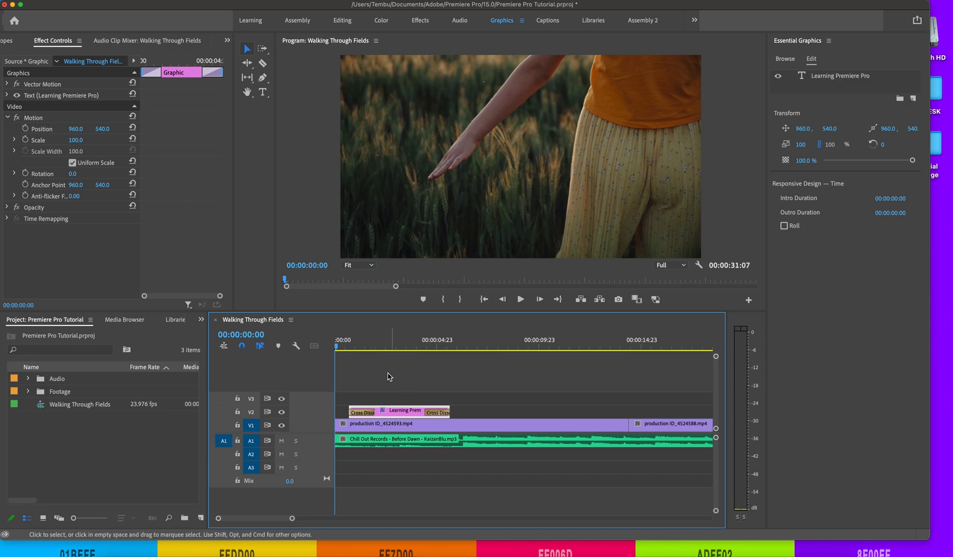
{"action": "left_click", "coordinate": [368, 416]}
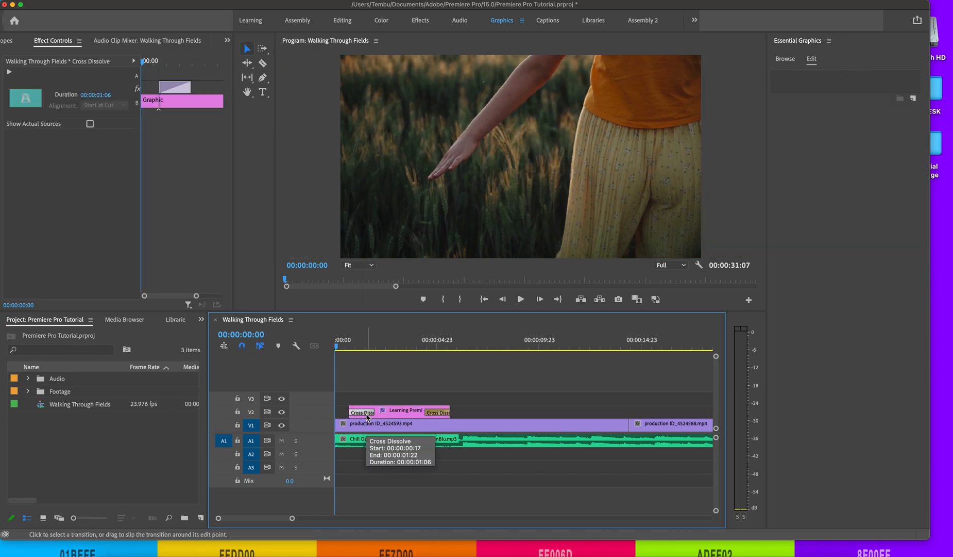
{"action": "key", "text": "Delete"}
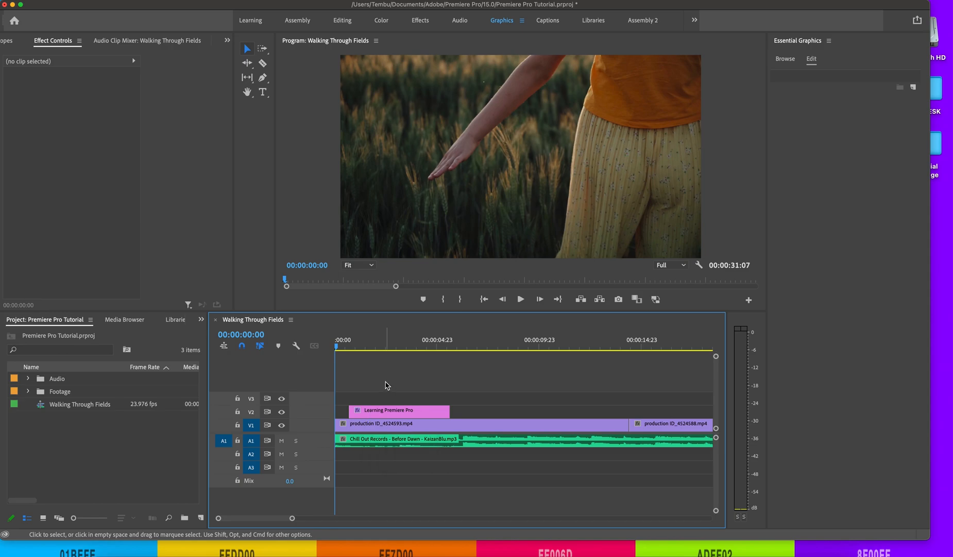
{"action": "key", "text": "space"}
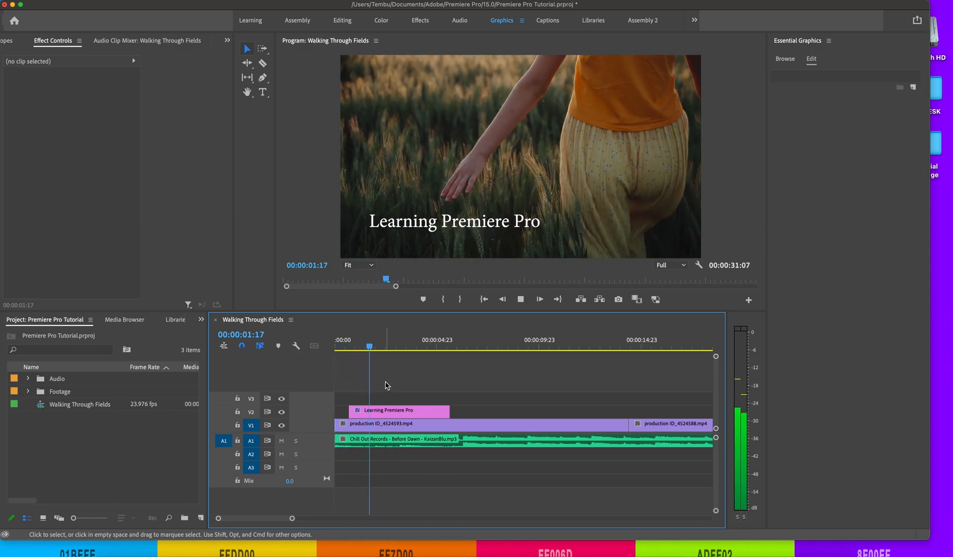
Add Cross Dissolve transitions to both ends of the title clip on V2 and play through the sequence from near its start
{"action": "left_click", "coordinate": [391, 411]}
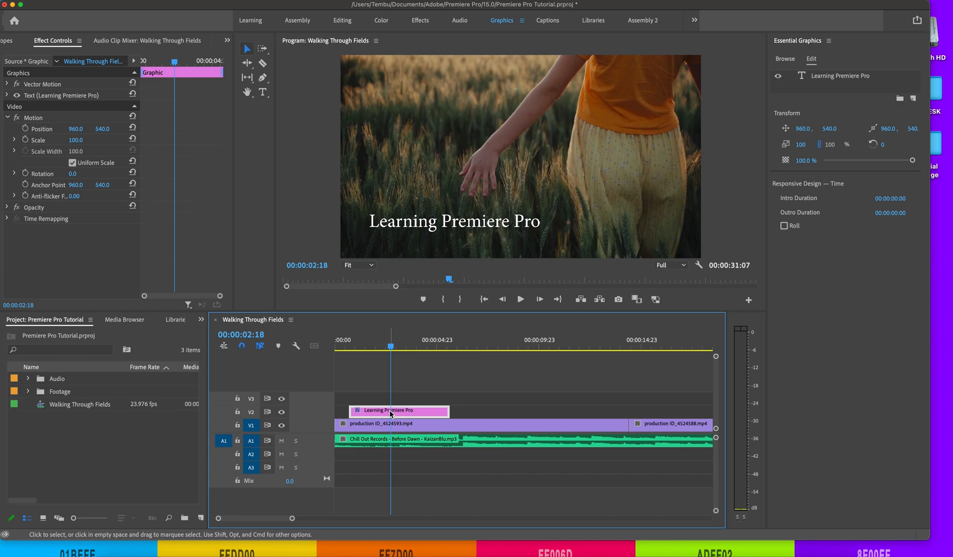
{"action": "key", "text": "super+d"}
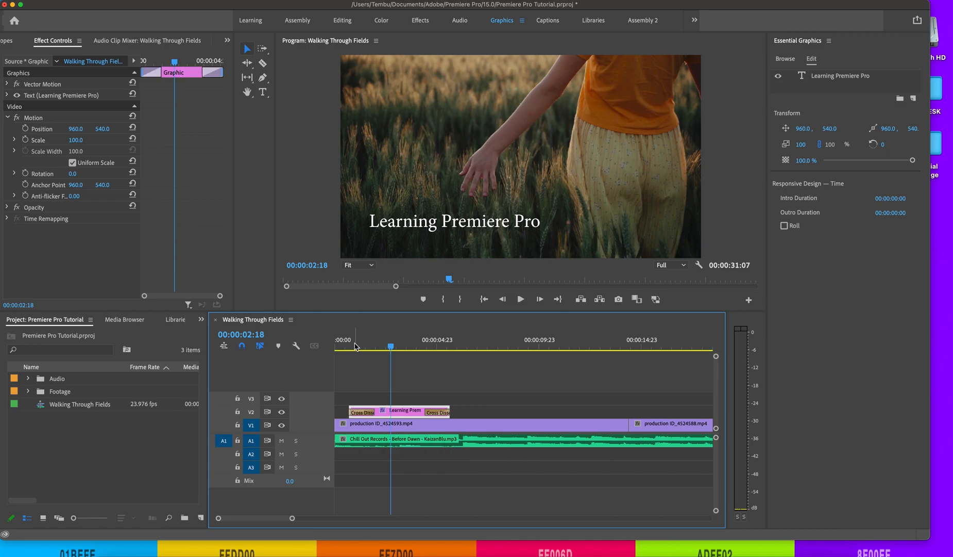
{"action": "left_click", "coordinate": [343, 345]}
{"action": "key", "text": "space"}
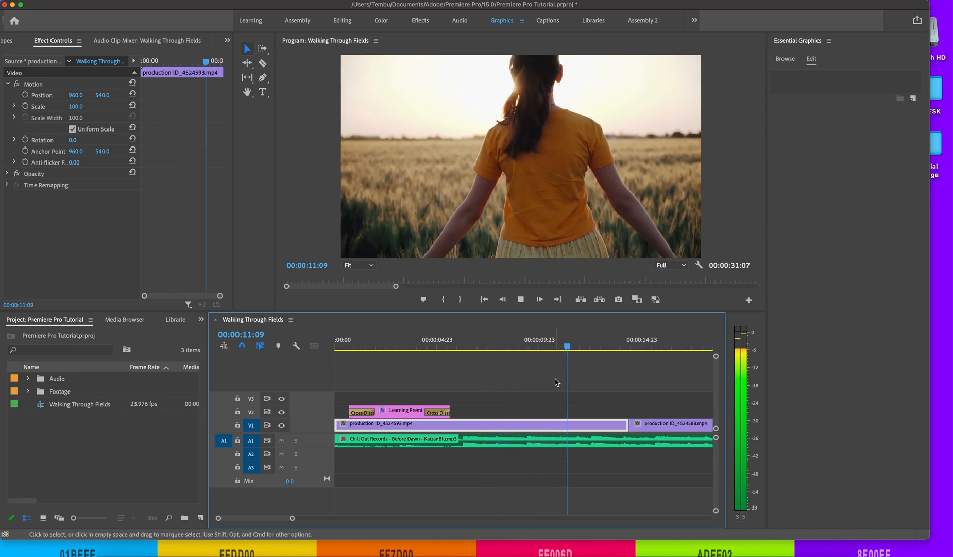
{"action": "scroll", "coordinate": [556, 382], "scroll_direction": "down", "scroll_amount": 1}
{"action": "scroll", "coordinate": [555, 382], "scroll_direction": "down", "scroll_amount": 3}
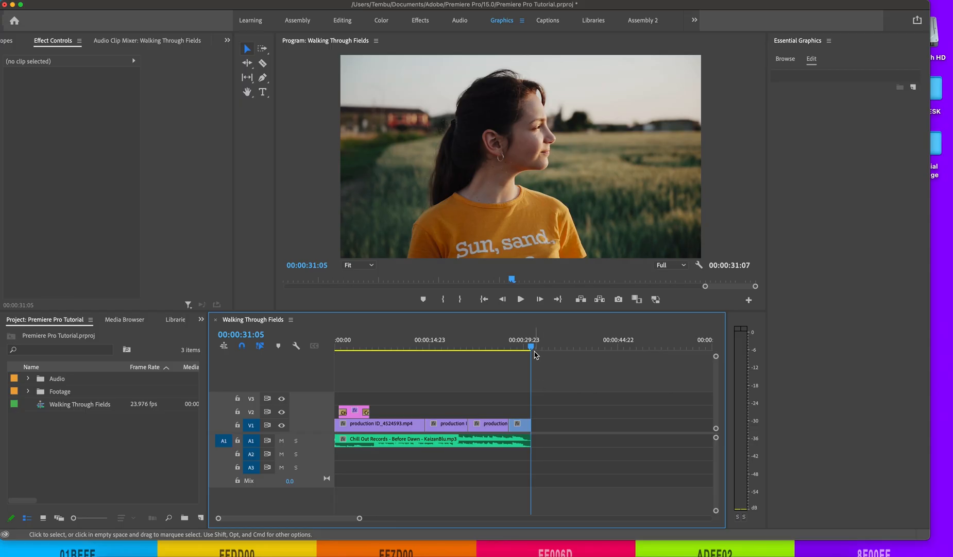
{"action": "left_click_drag", "start_coordinate": [531, 345], "coordinate": [335, 346]}
{"action": "left_click", "coordinate": [374, 369]}
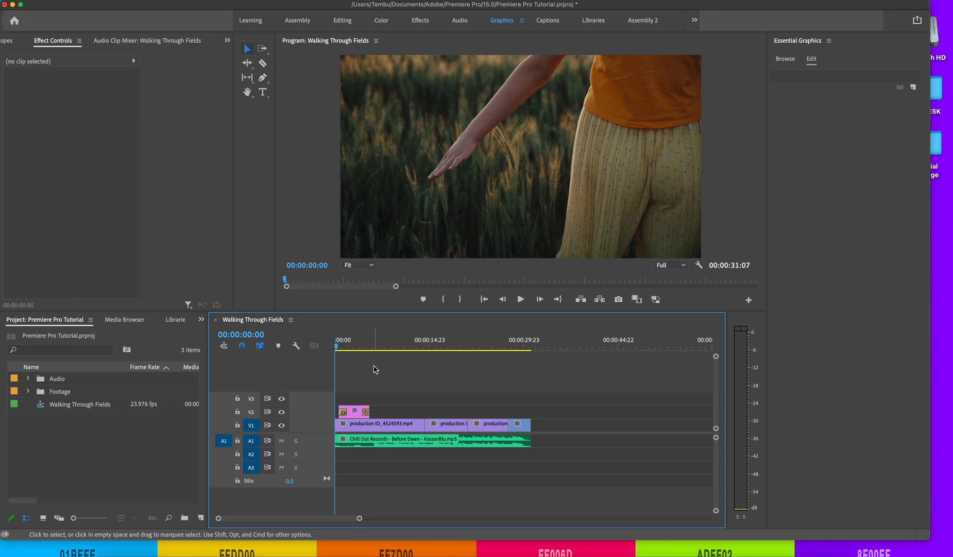
Open the export settings for the sequence and set the output file to "Walking Through Fields" on the Desktop
{"action": "key", "text": "cmd+m"}
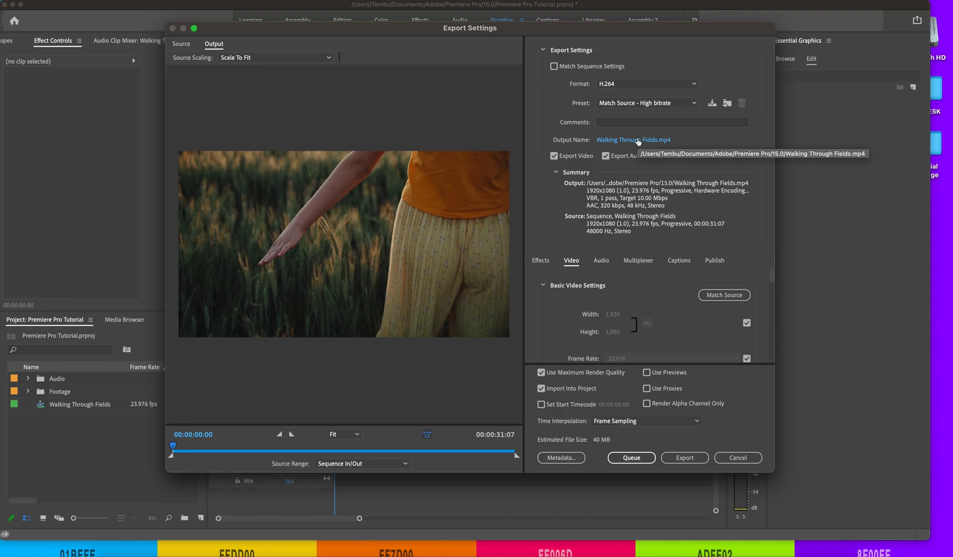
{"action": "left_click", "coordinate": [637, 140]}
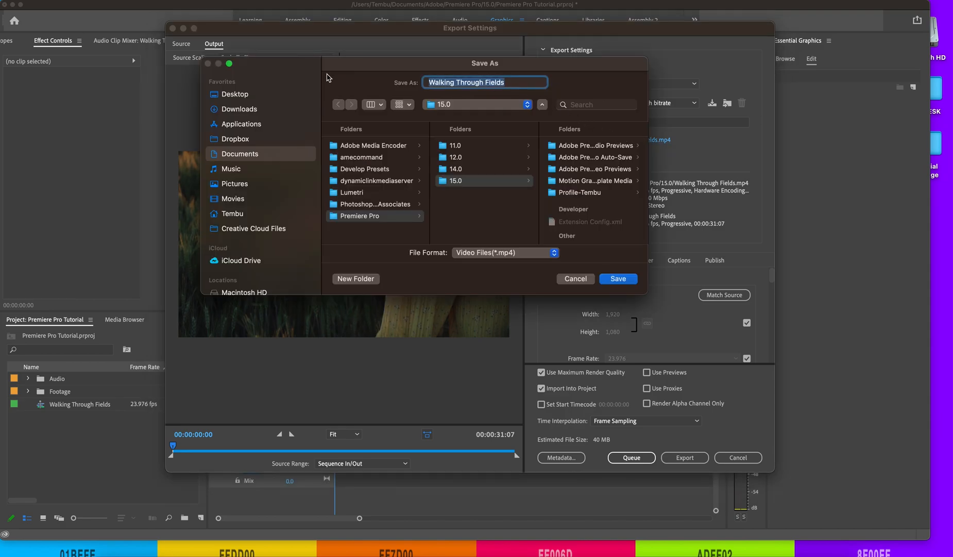
{"action": "left_click", "coordinate": [230, 96]}
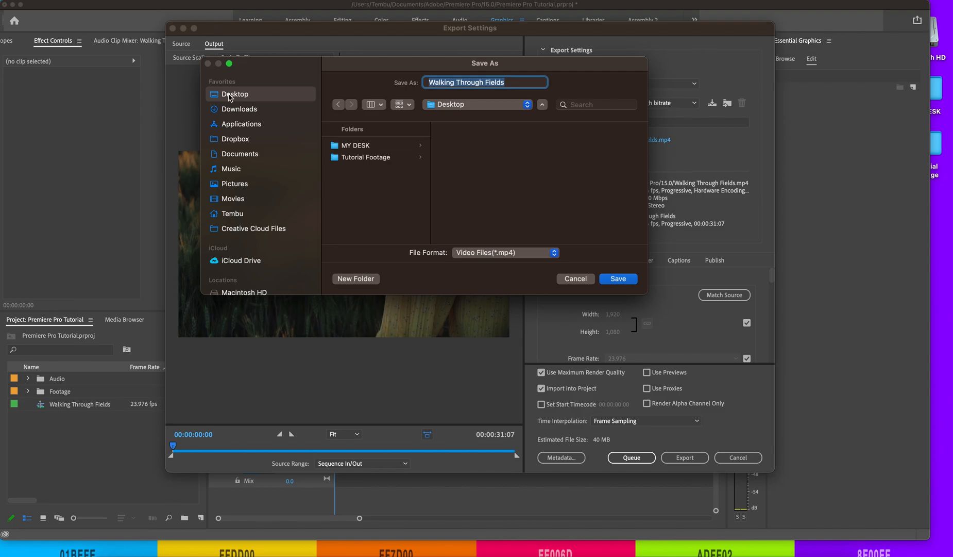
{"action": "left_click", "coordinate": [618, 278]}
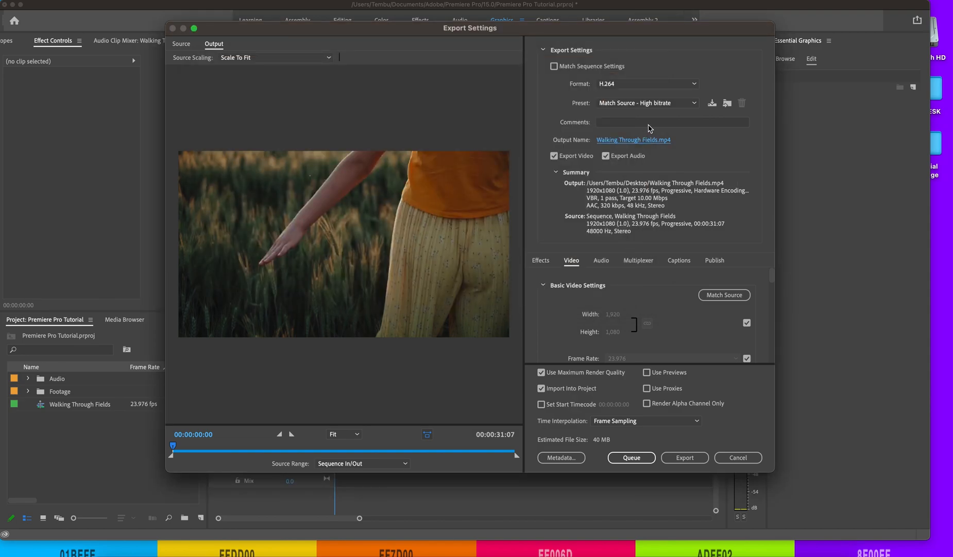
Choose the YouTube 2160p 4K Ultra HD preset and export the video
{"action": "left_click", "coordinate": [688, 103]}
{"action": "scroll", "coordinate": [649, 212], "scroll_direction": "down", "scroll_amount": 2}
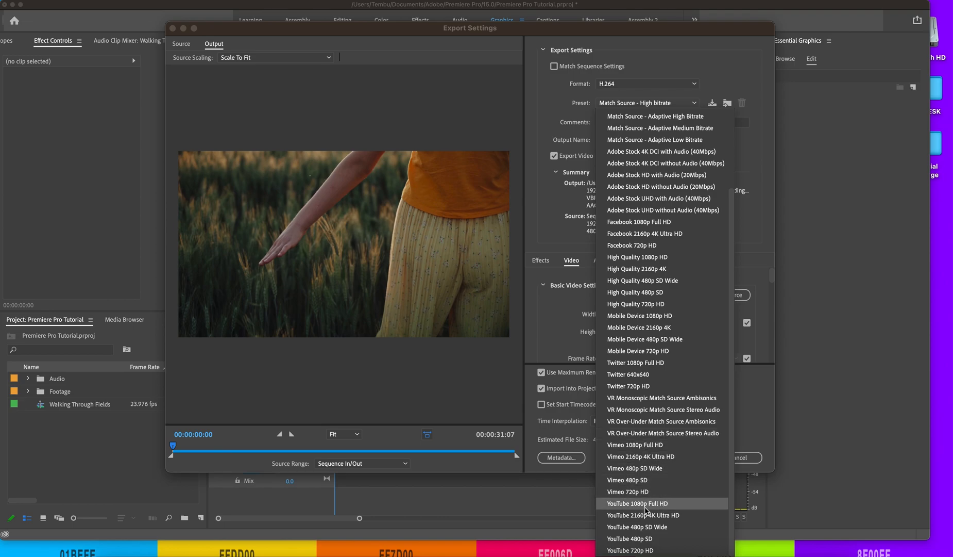
{"action": "left_click", "coordinate": [677, 515]}
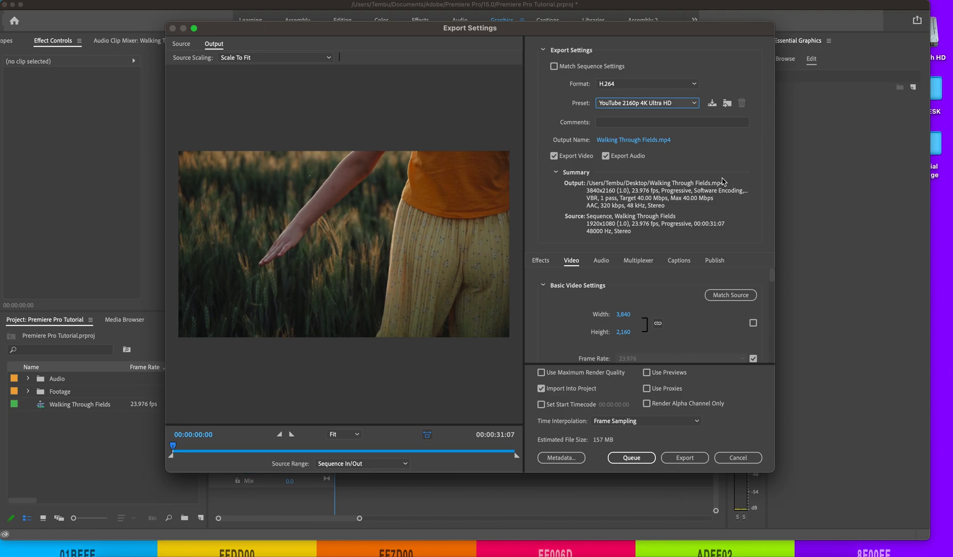
{"action": "left_click", "coordinate": [686, 460]}
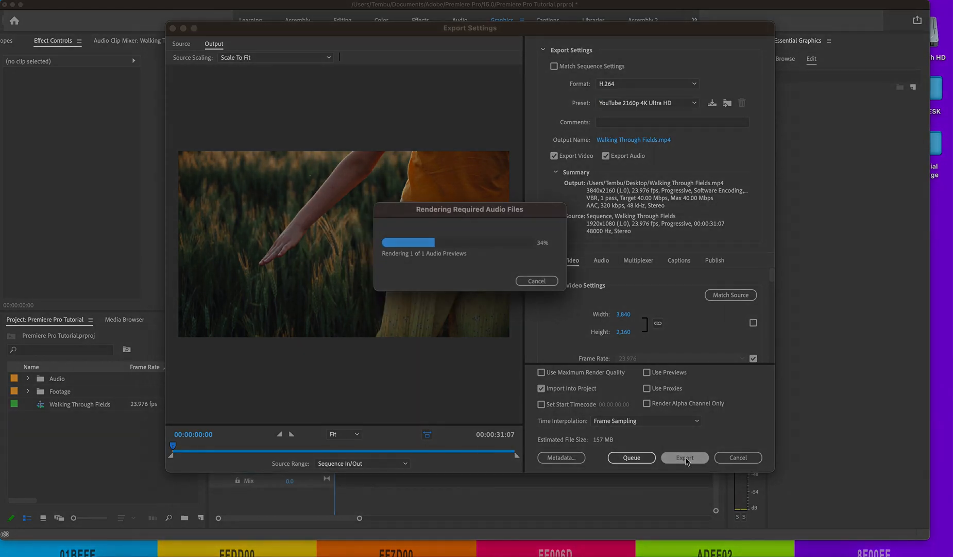